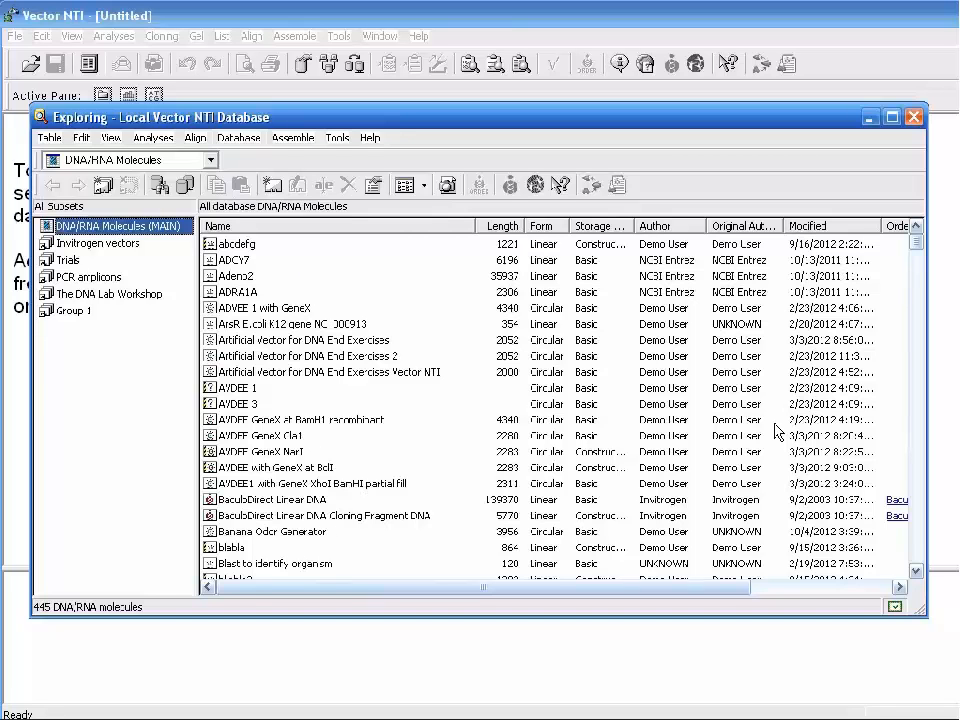
# Browse the full DNA/RNA molecule list and the contents of the Invitrogen vectors and The DNA Lab Workshop subsets
pyautogui.click(918, 553)
pyautogui.click(918, 553)
pyautogui.click(918, 553)
pyautogui.click(918, 553)
pyautogui.click(918, 553)
pyautogui.click(918, 553)
pyautogui.click(918, 553)
pyautogui.click(918, 553)
pyautogui.click(918, 553)
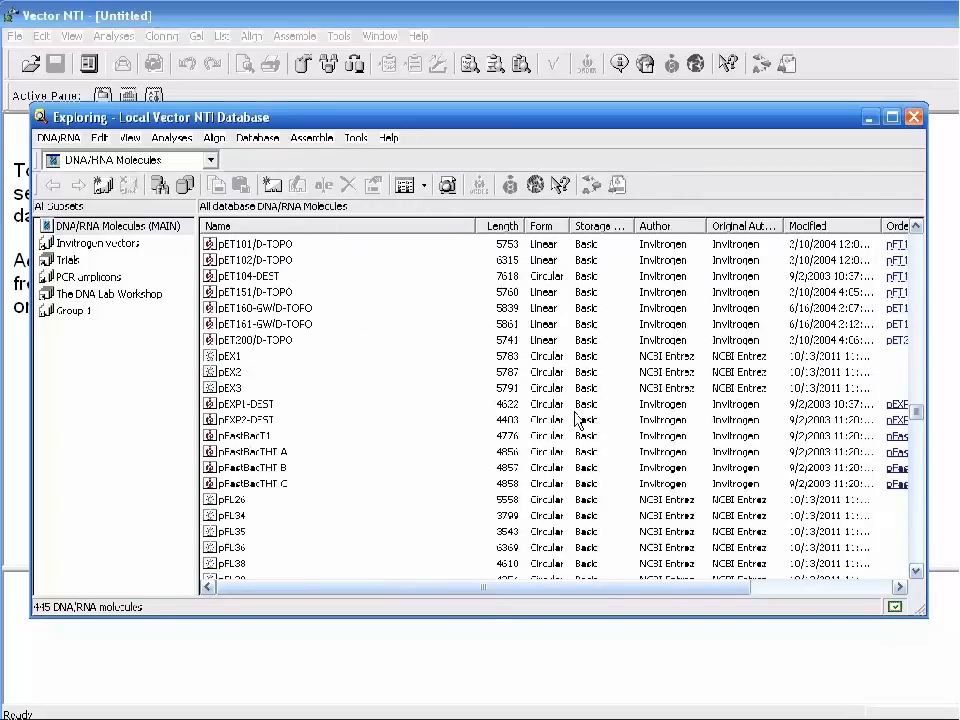
pyautogui.click(100, 243)
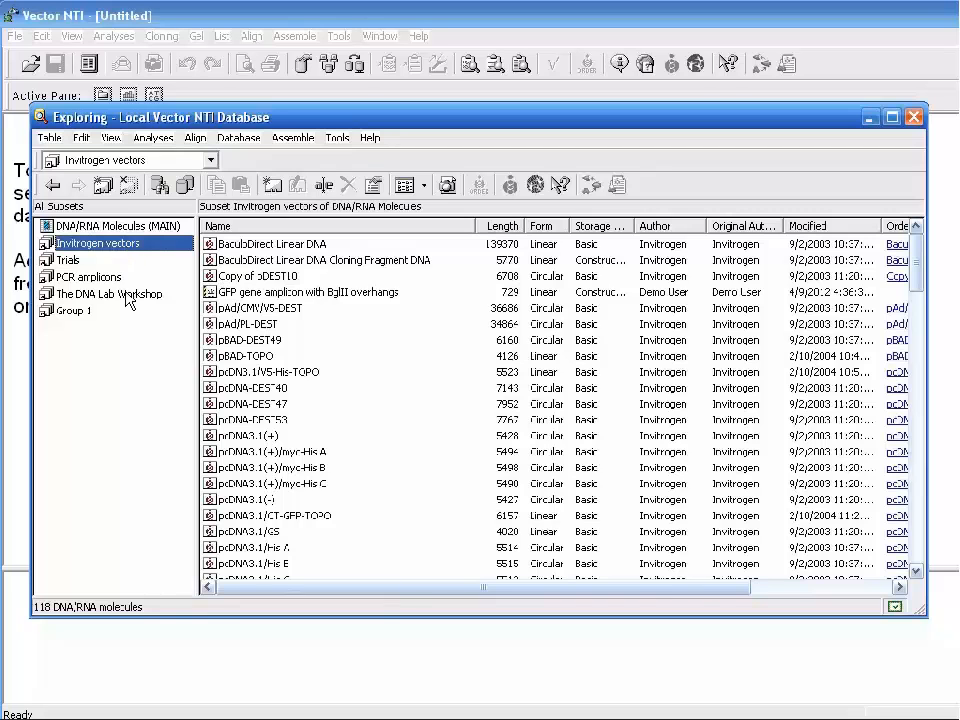
pyautogui.click(126, 295)
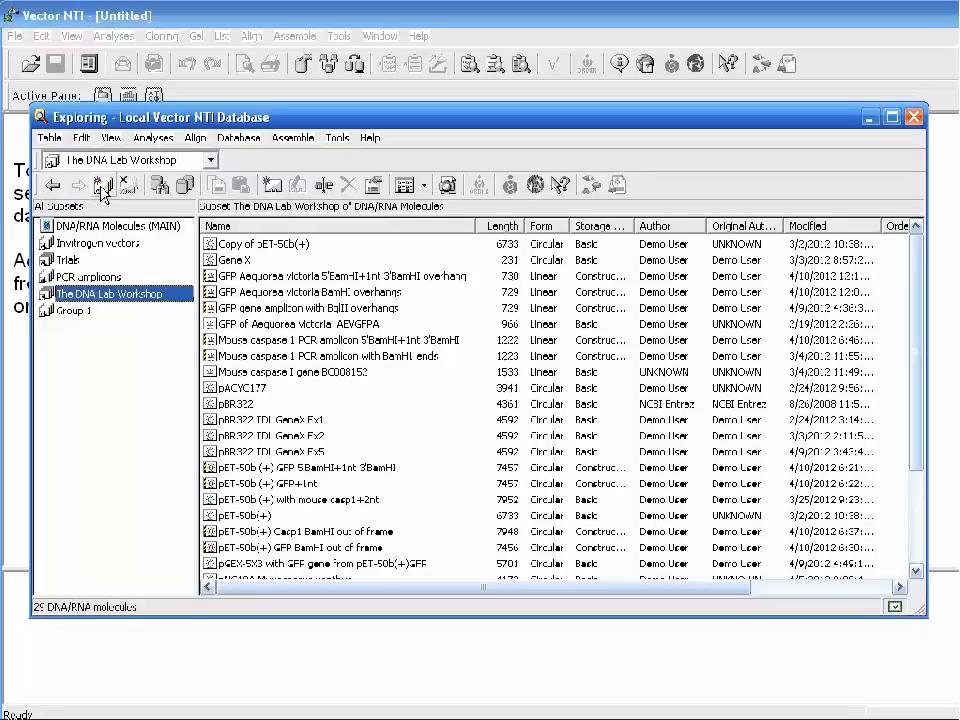
# Create a new DNA/RNA molecule subset named "your name"
pyautogui.click(104, 190)
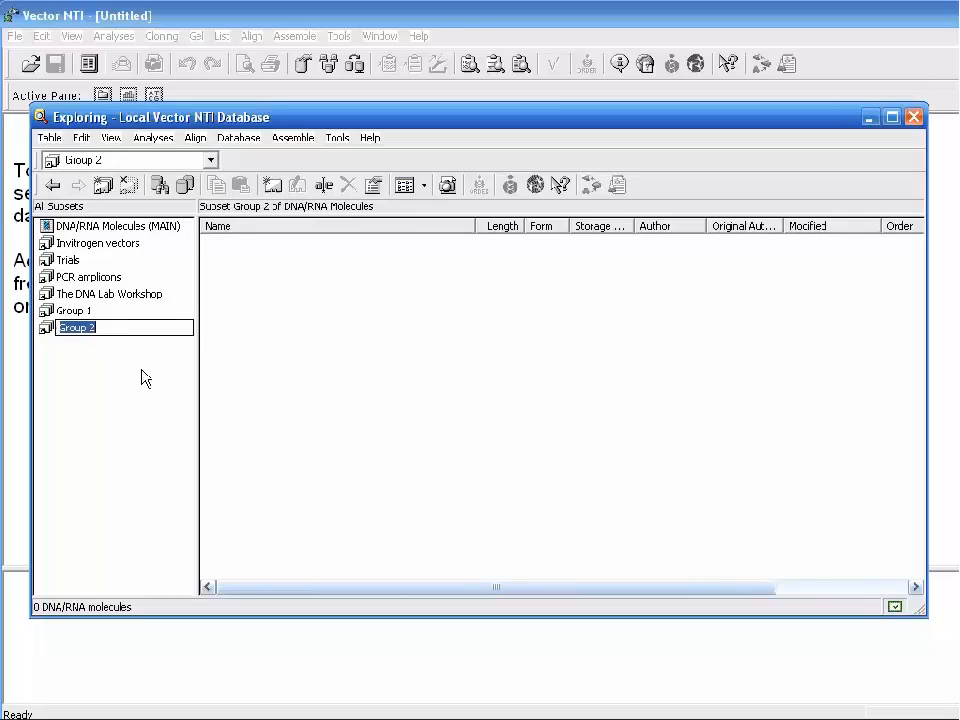
pyautogui.write('your name')
pyautogui.press('Return')
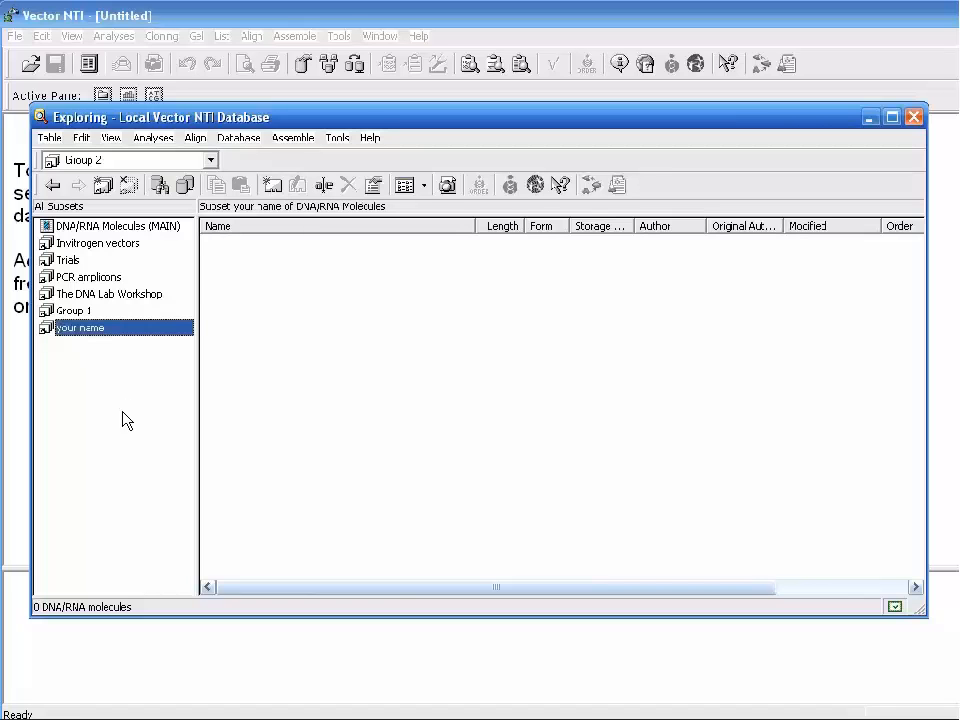
# Add the ADCY7 molecule from the main DNA/RNA database to the "your name" subset
pyautogui.click(118, 226)
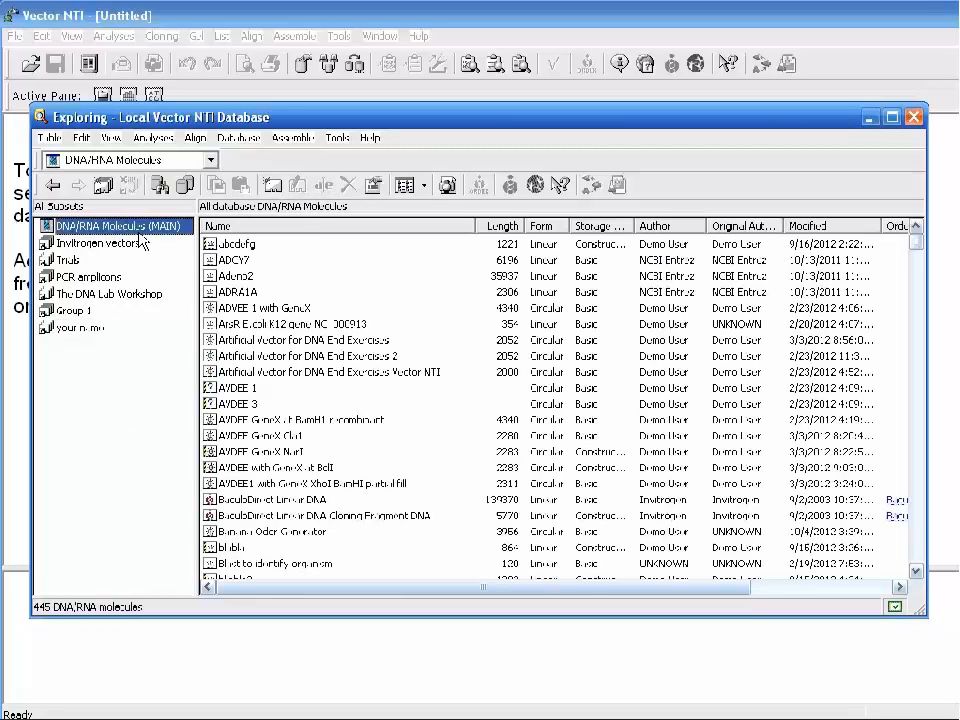
pyautogui.click(236, 261)
pyautogui.moveTo(236, 261); pyautogui.dragTo(108, 336)
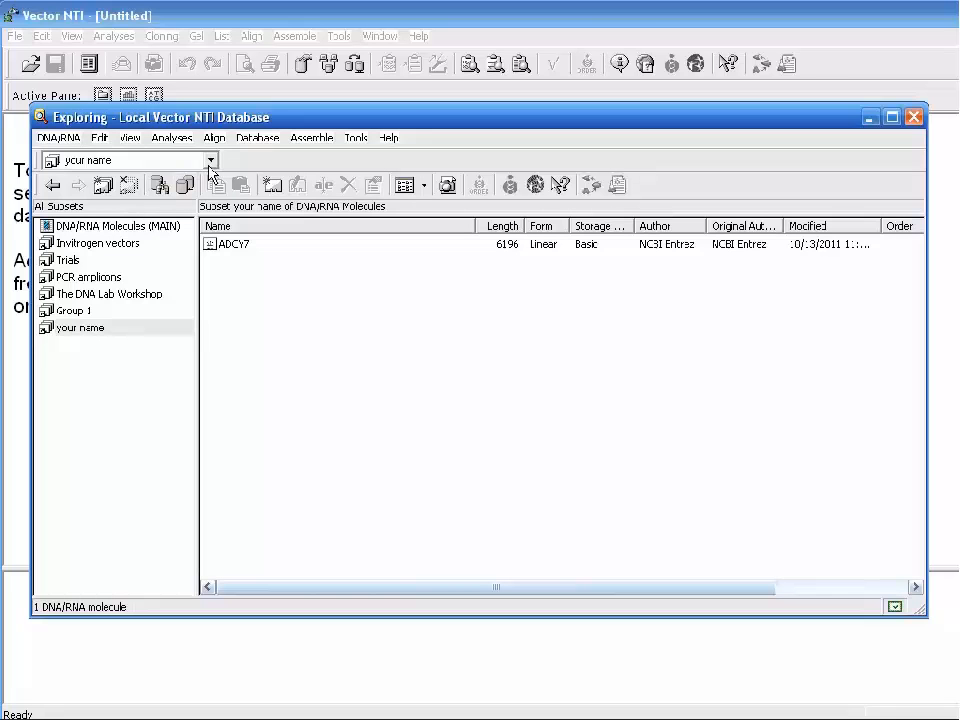
# Look through the main Enzymes database list and the Bangalore Genei restriction enzymes subset
pyautogui.click(135, 227)
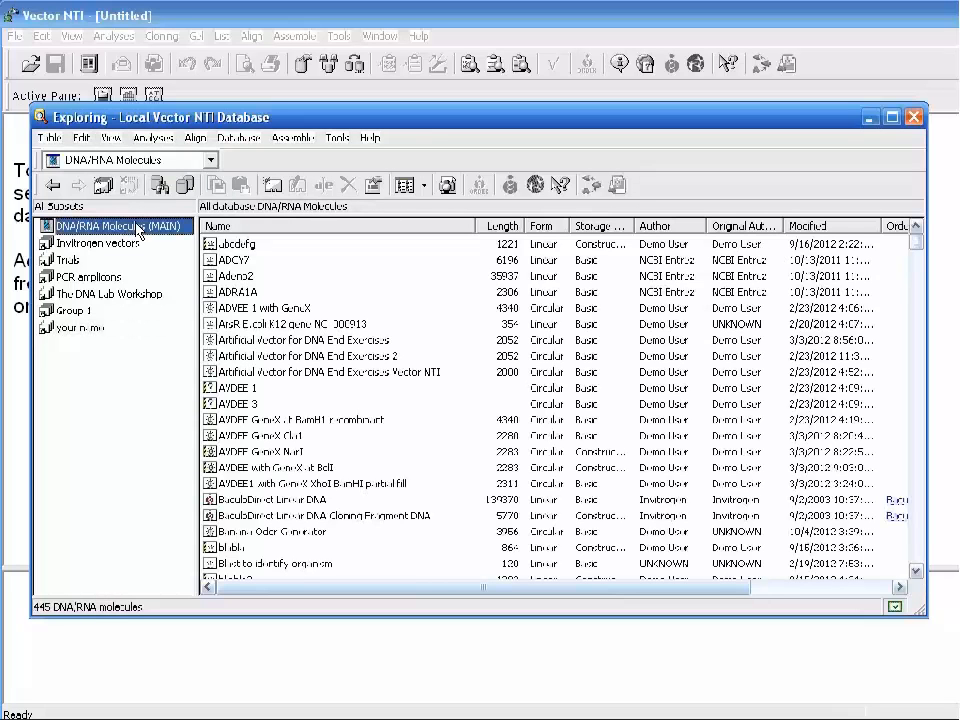
pyautogui.click(211, 161)
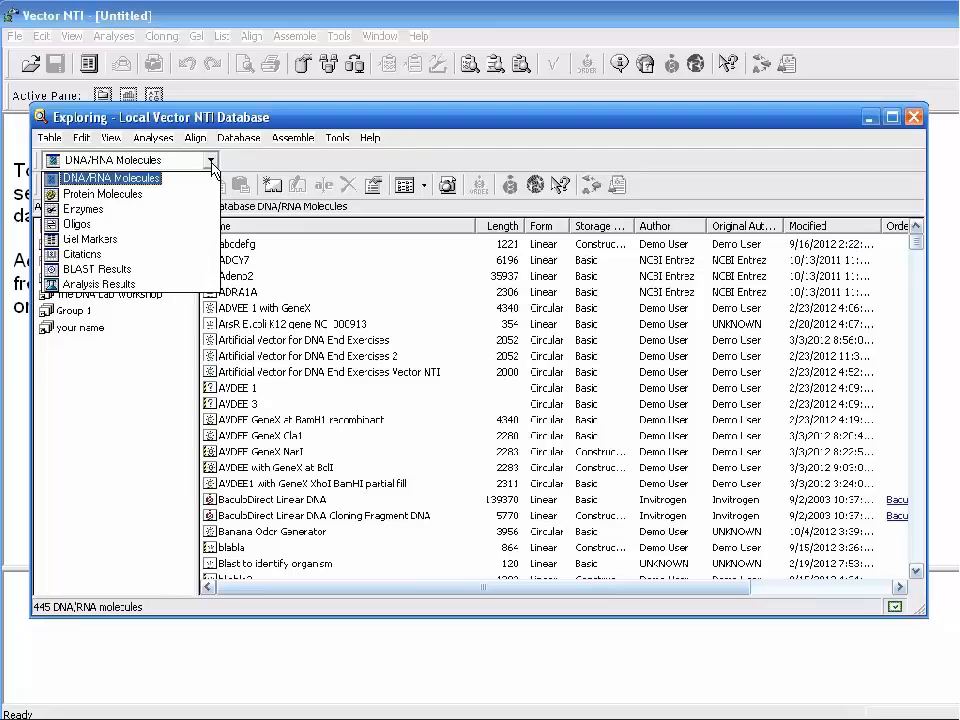
pyautogui.click(198, 210)
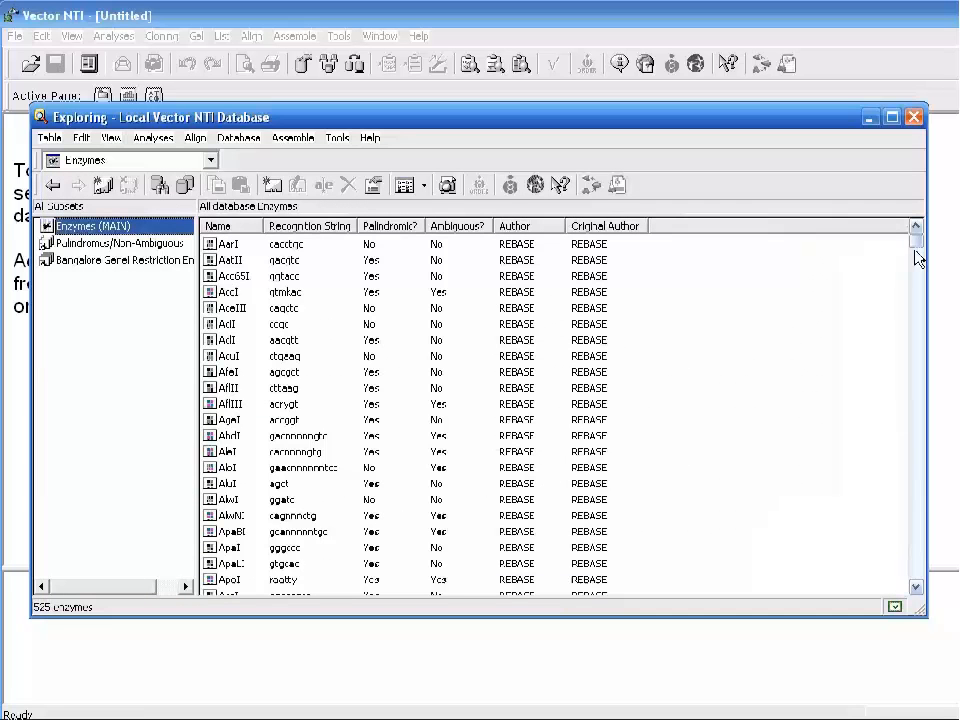
pyautogui.moveTo(917, 250); pyautogui.dragTo(917, 348)
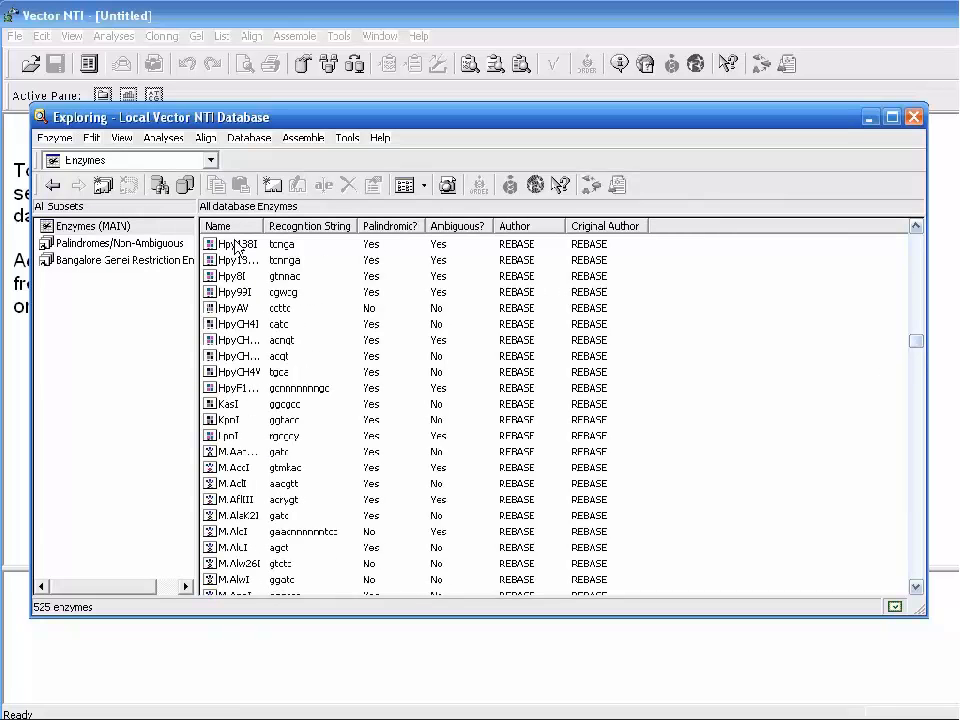
pyautogui.click(153, 264)
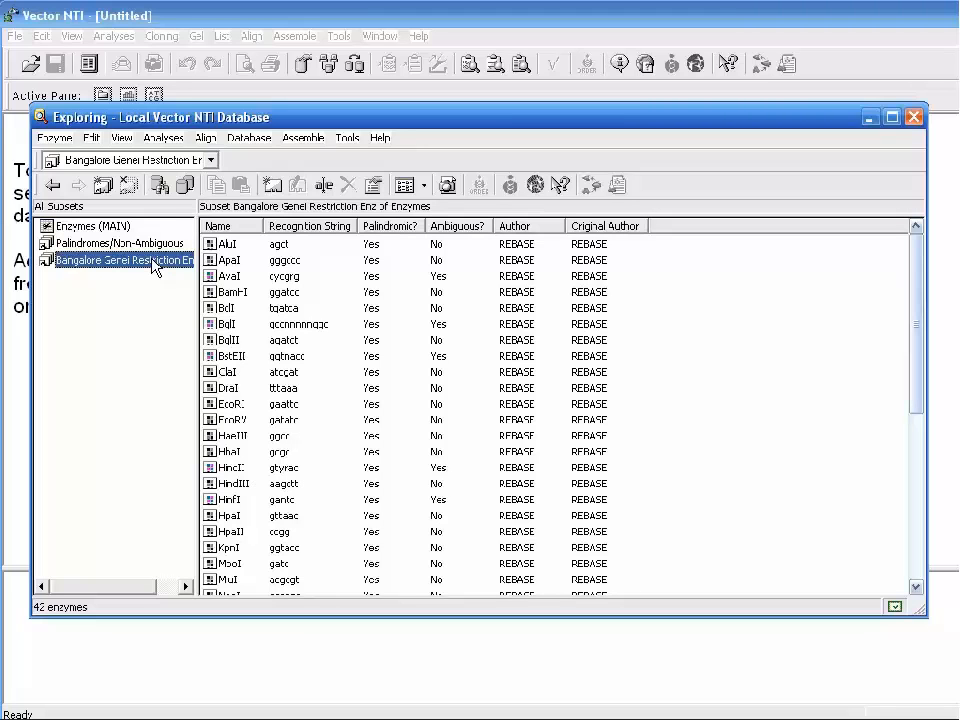
# Return to the DNA/RNA Molecules database and open the plain pBR322 molecule
pyautogui.click(210, 161)
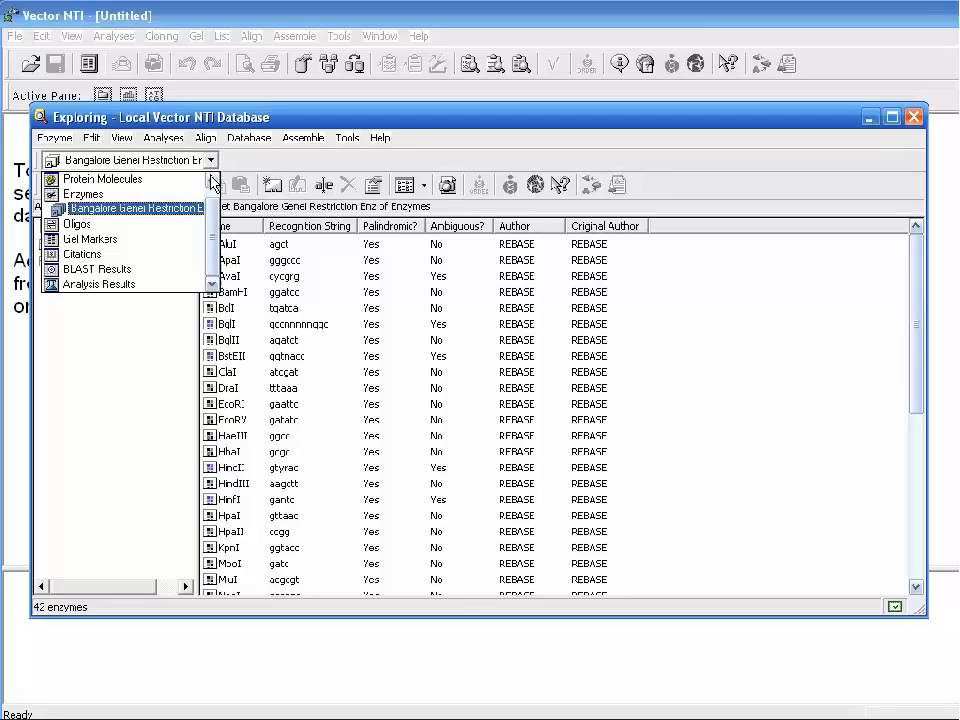
pyautogui.click(211, 181)
pyautogui.click(191, 183)
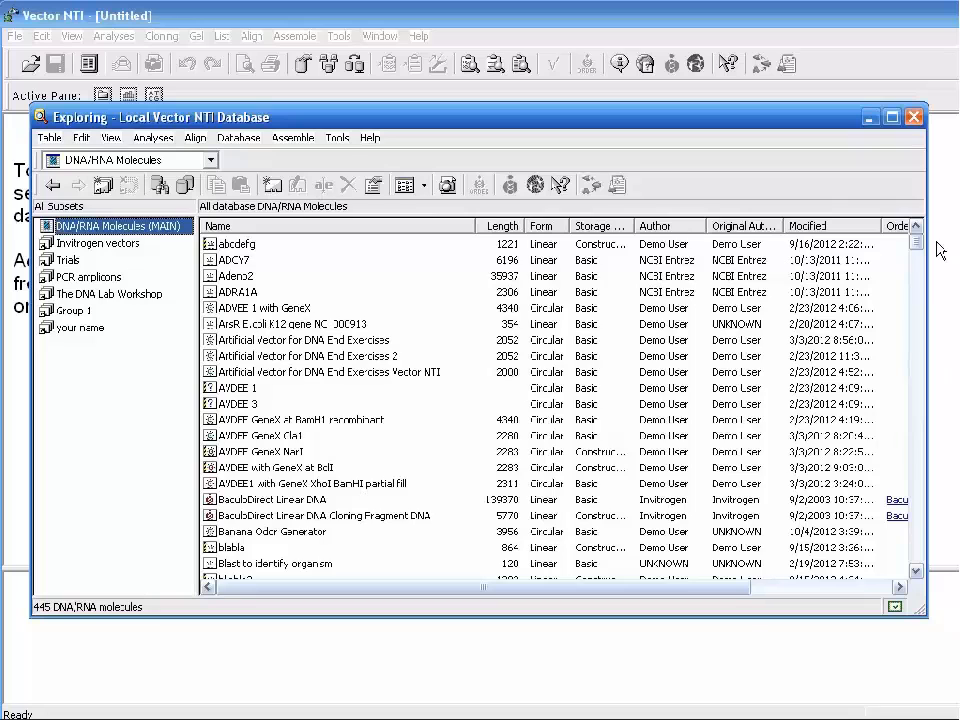
pyautogui.moveTo(917, 241); pyautogui.dragTo(918, 322)
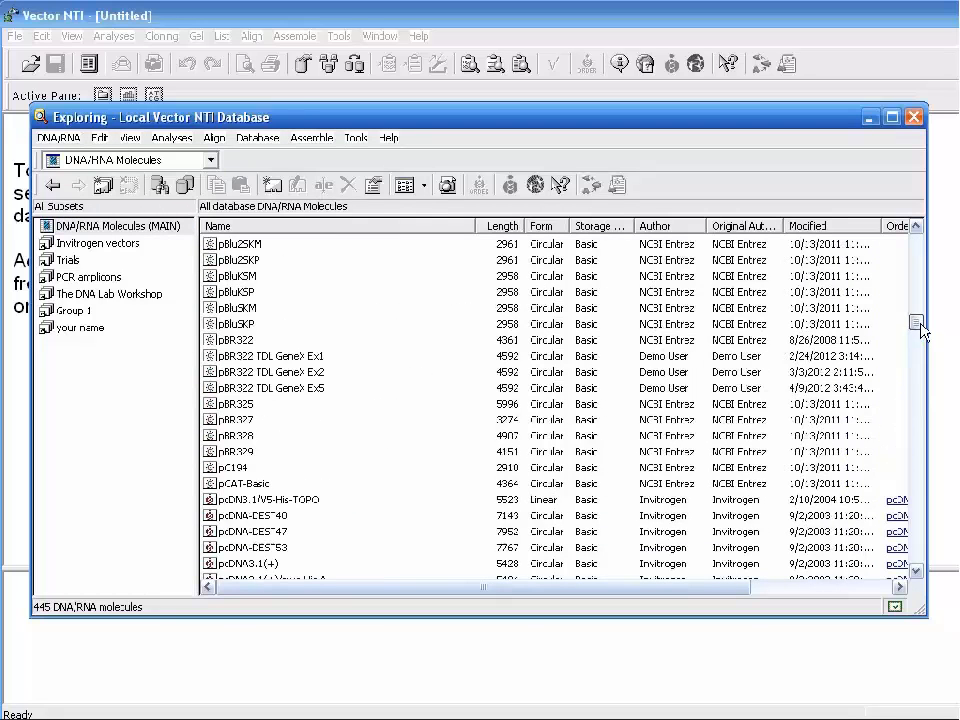
pyautogui.click(244, 342)
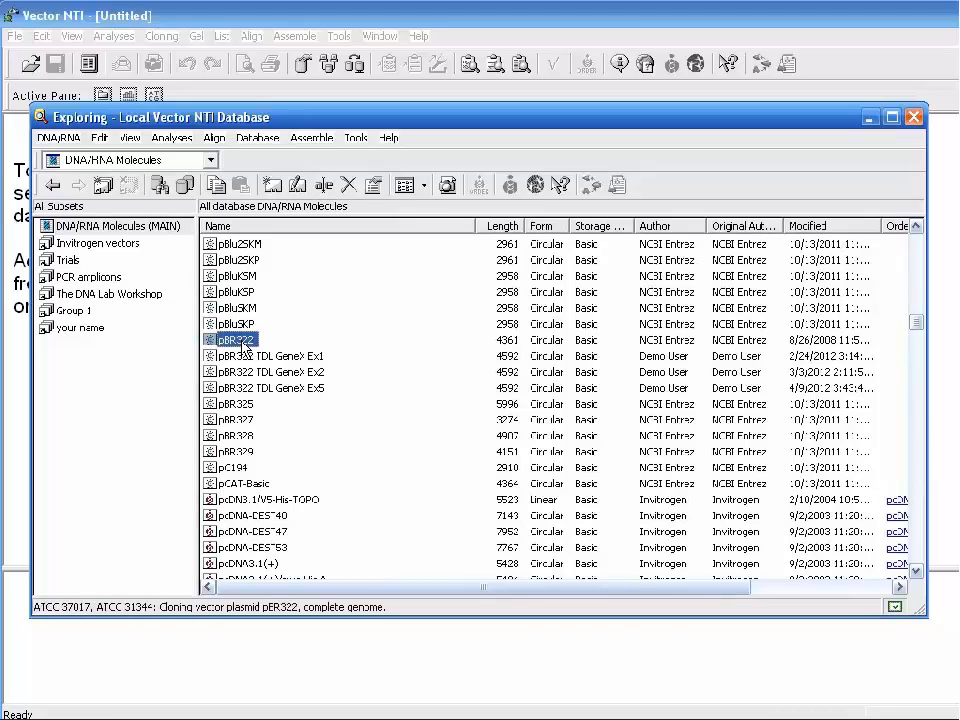
pyautogui.doubleClick(244, 343)
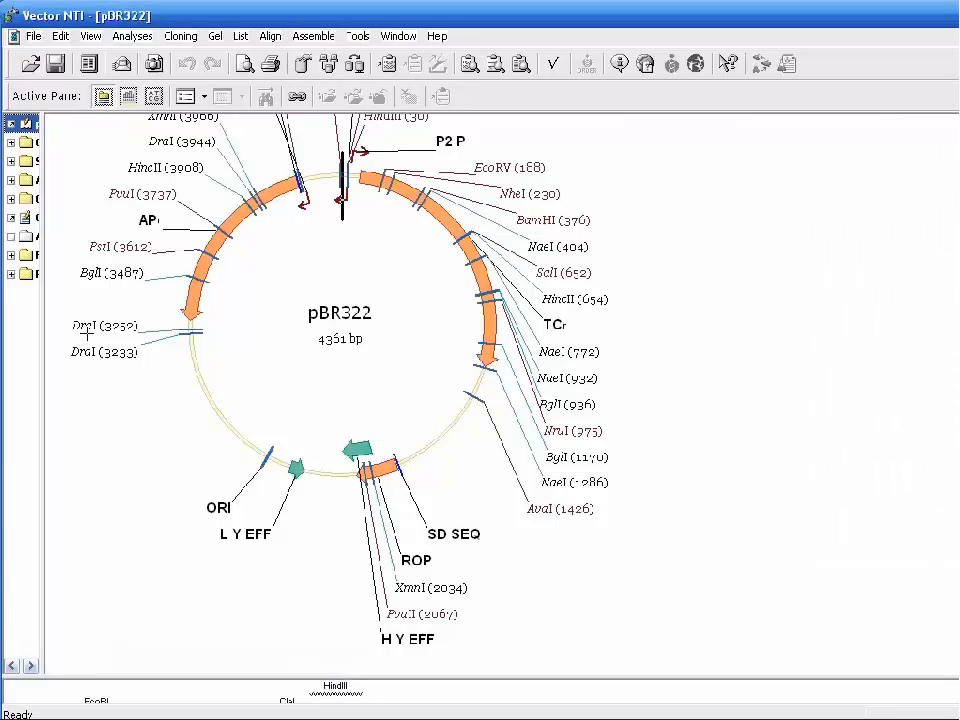
# Enlarge the description and sequence panes beside and below the pBR322 plasmid map
pyautogui.moveTo(44, 330); pyautogui.dragTo(218, 342)
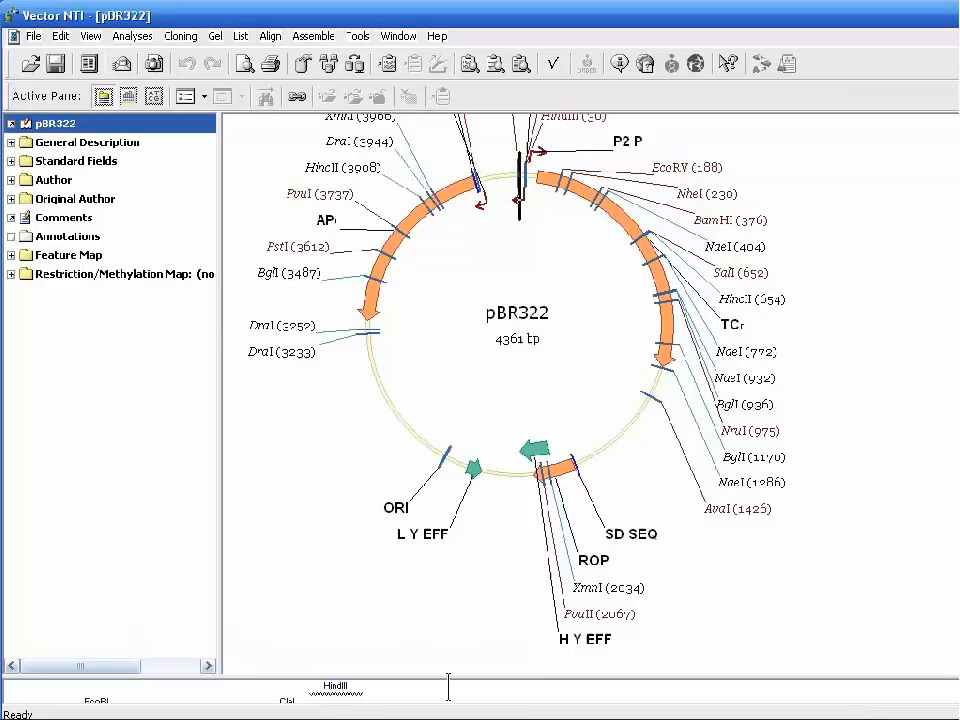
pyautogui.moveTo(453, 683); pyautogui.dragTo(443, 538)
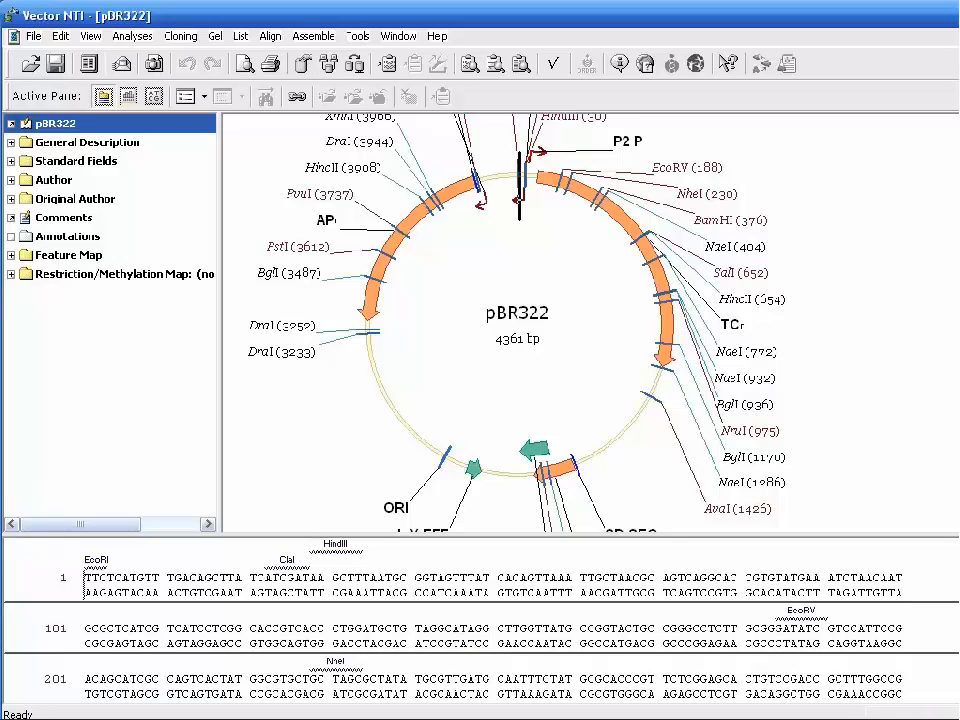
pyautogui.click(959, 122)
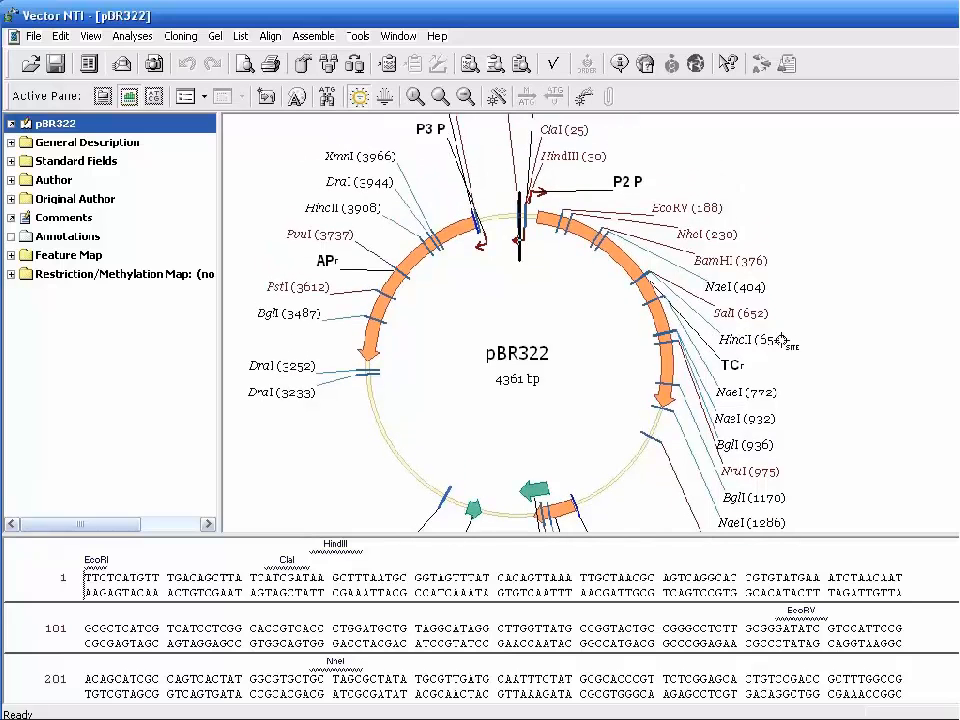
# Inspect the map's feature labels, select the TCr coding region, and examine where it starts and ends in the sequence
pyautogui.moveTo(735, 377)
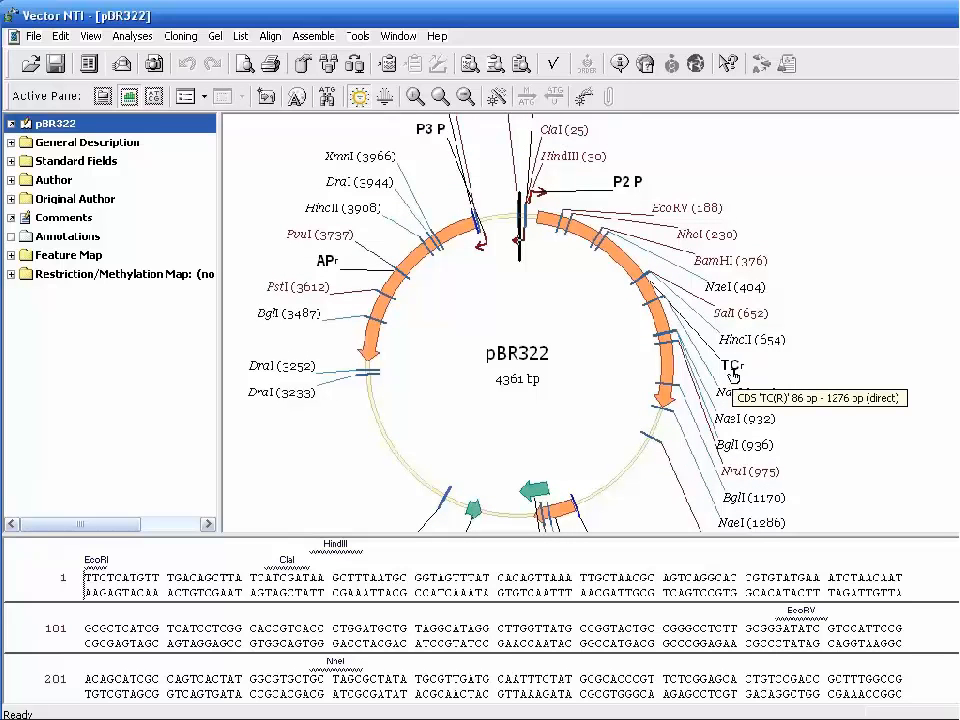
pyautogui.moveTo(624, 192)
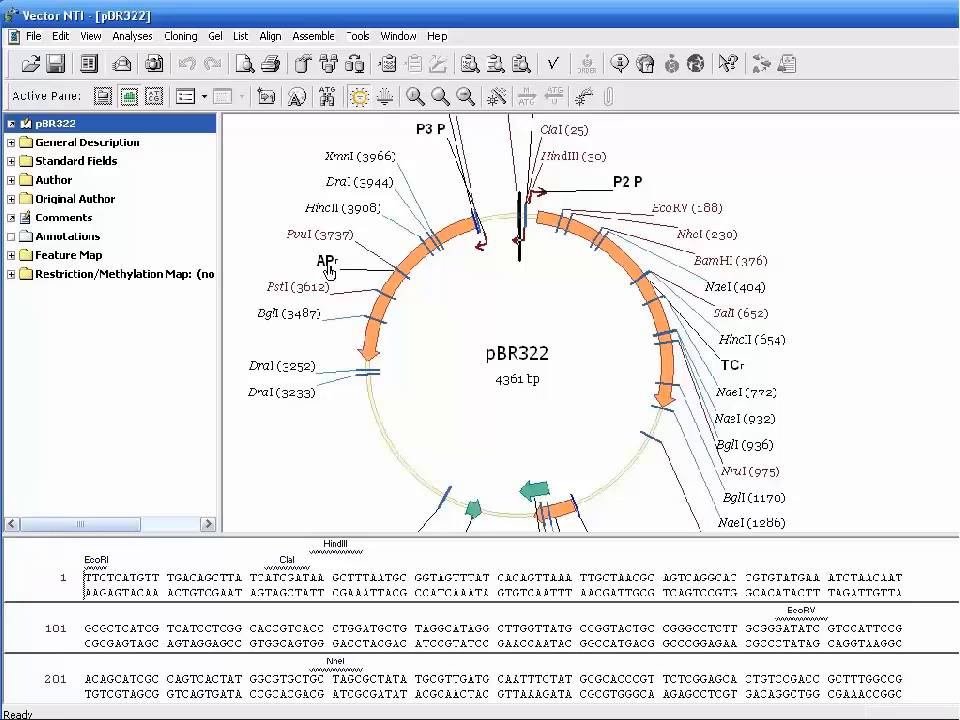
pyautogui.moveTo(329, 272)
pyautogui.click(620, 255)
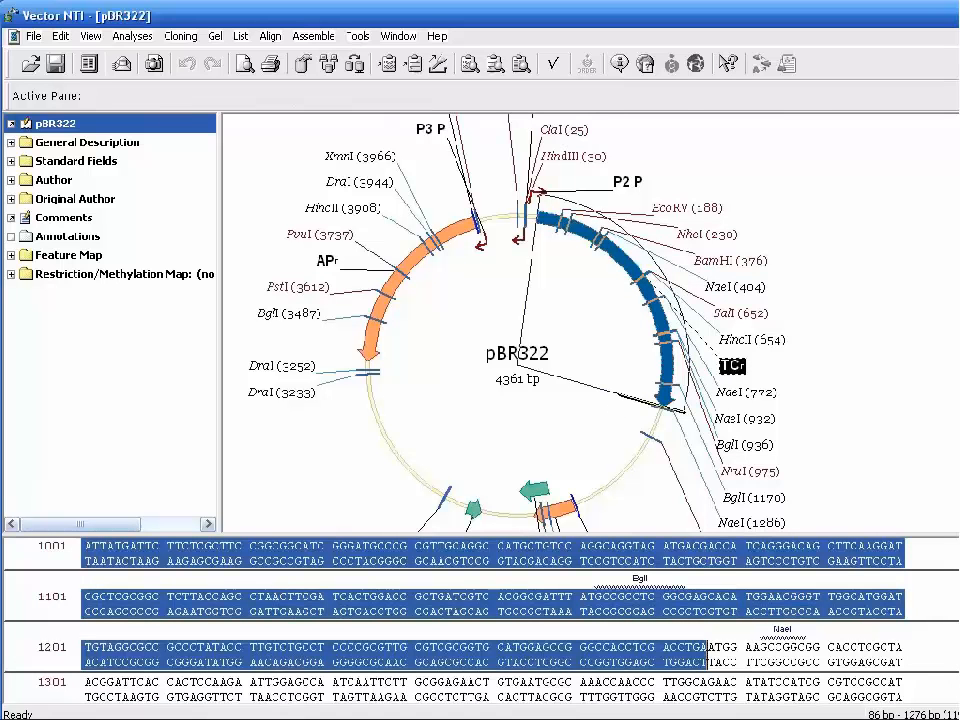
pyautogui.scroll(3, 480, 625)
pyautogui.scroll(7, 480, 625)
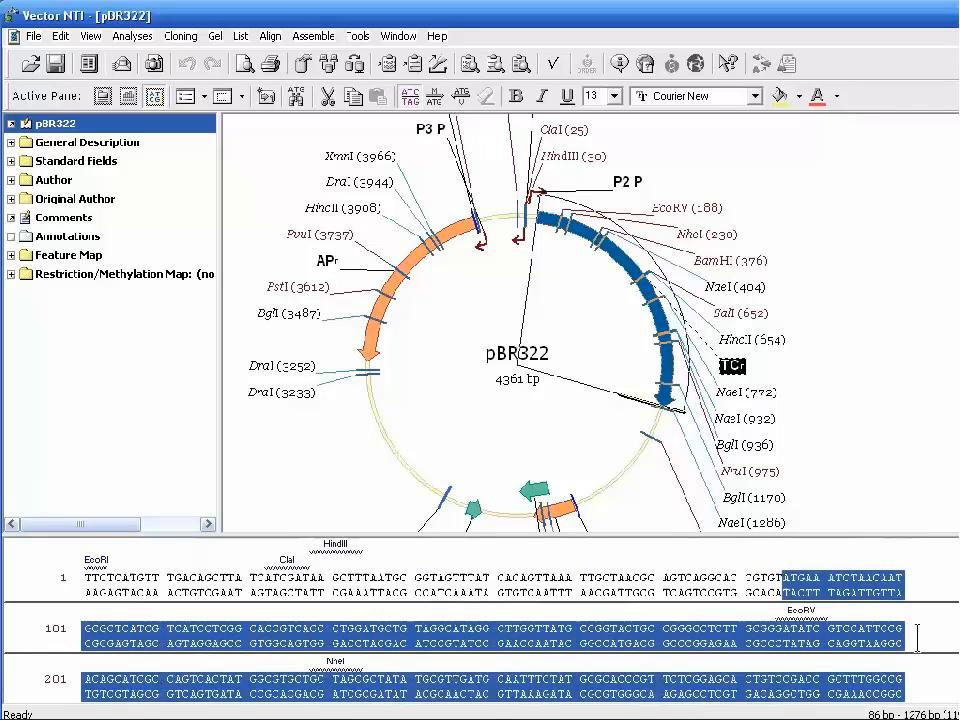
pyautogui.moveTo(785, 577)
pyautogui.mouseDown()
pyautogui.moveTo(806, 578)
pyautogui.moveTo(784, 578)
pyautogui.mouseUp()
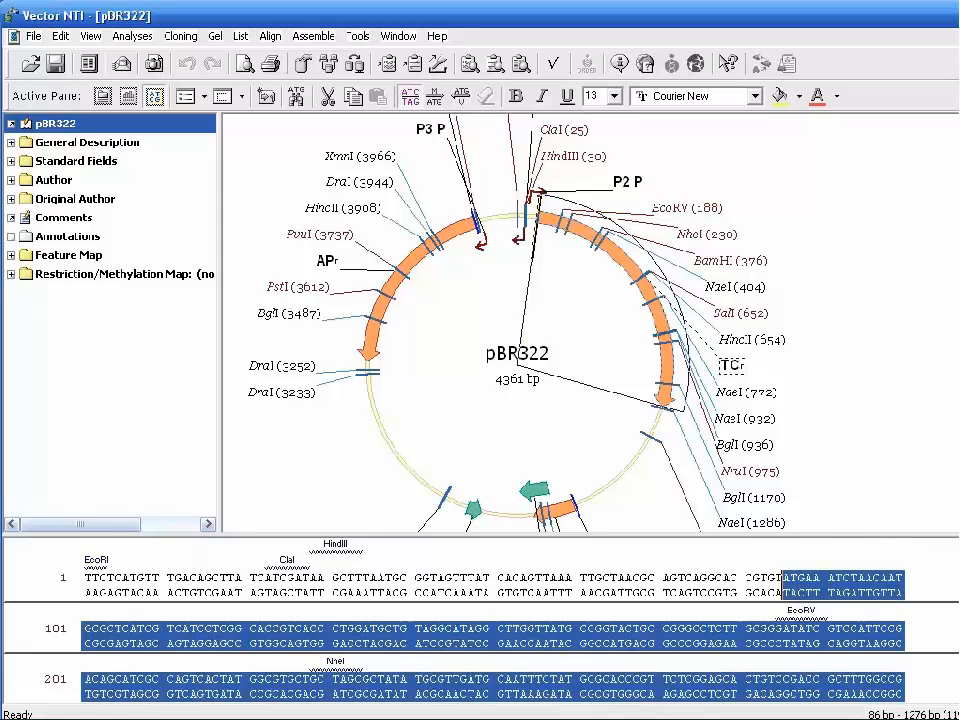
pyautogui.scroll(-7, 480, 628)
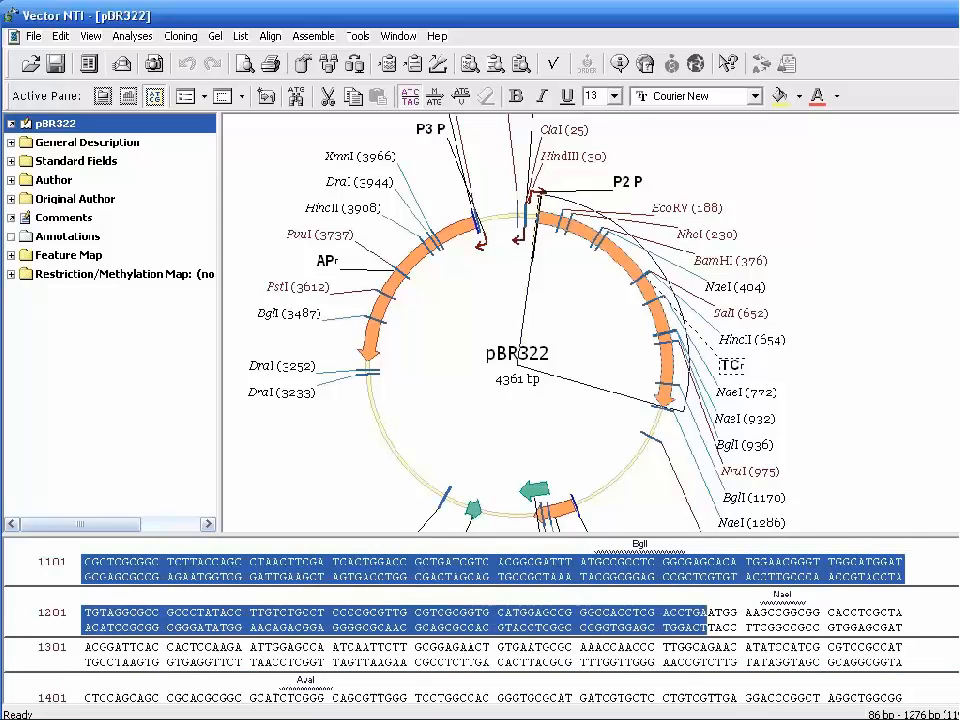
# Select the pBR322 sequence from 1271 bp back to 26 bp in the sequence pane
pyautogui.click(697, 620)
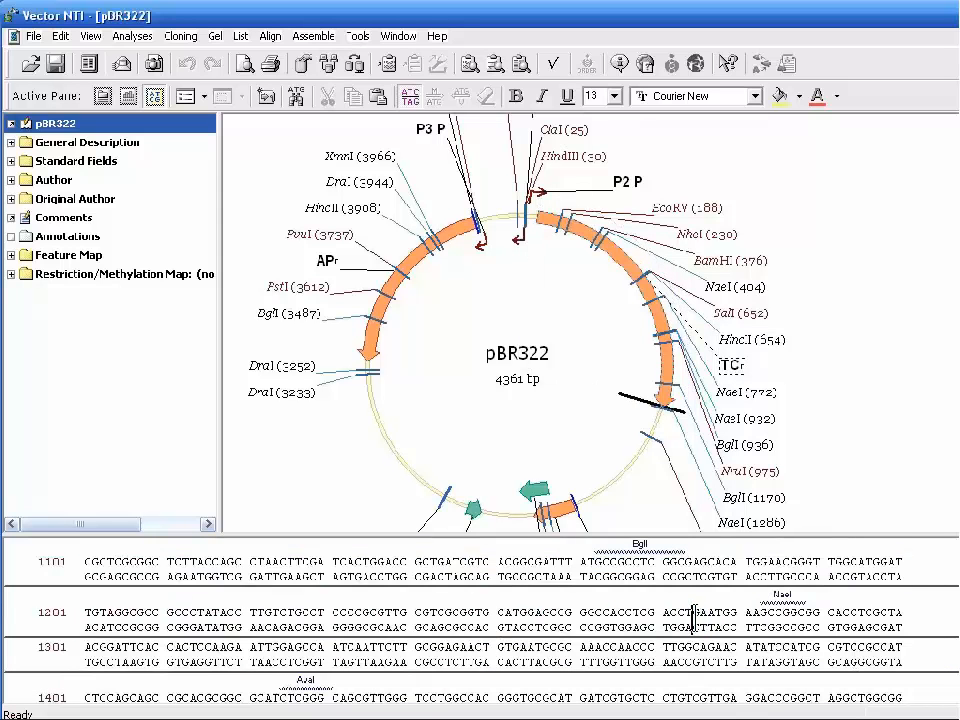
pyautogui.moveTo(702, 618); pyautogui.dragTo(285, 547)
pyautogui.click(686, 617)
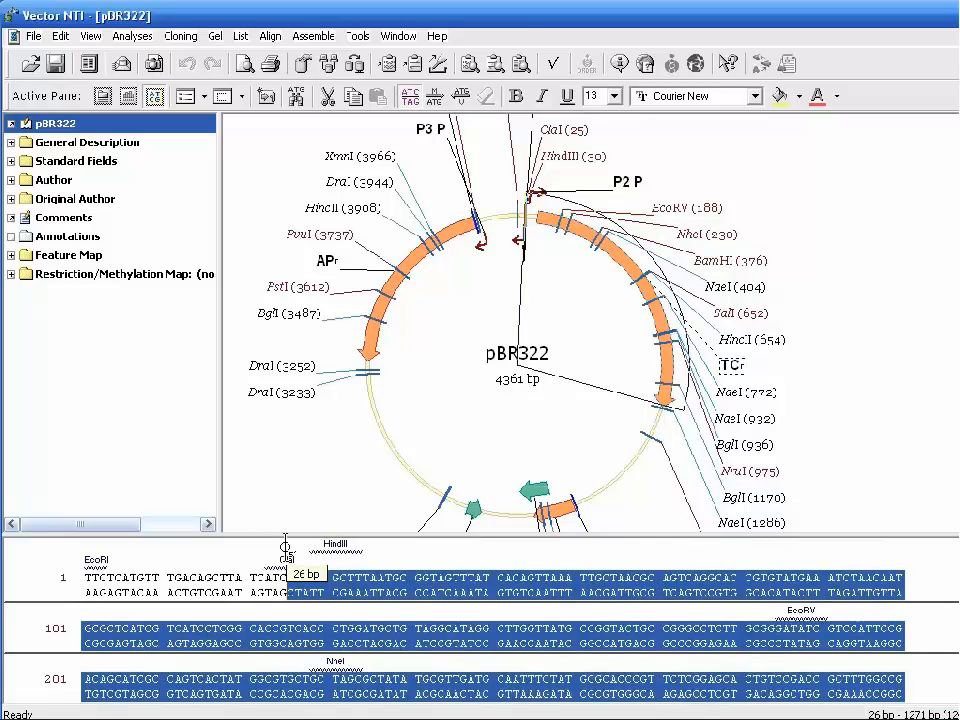
pyautogui.moveTo(285, 547); pyautogui.dragTo(285, 547)
pyautogui.click(197, 371)
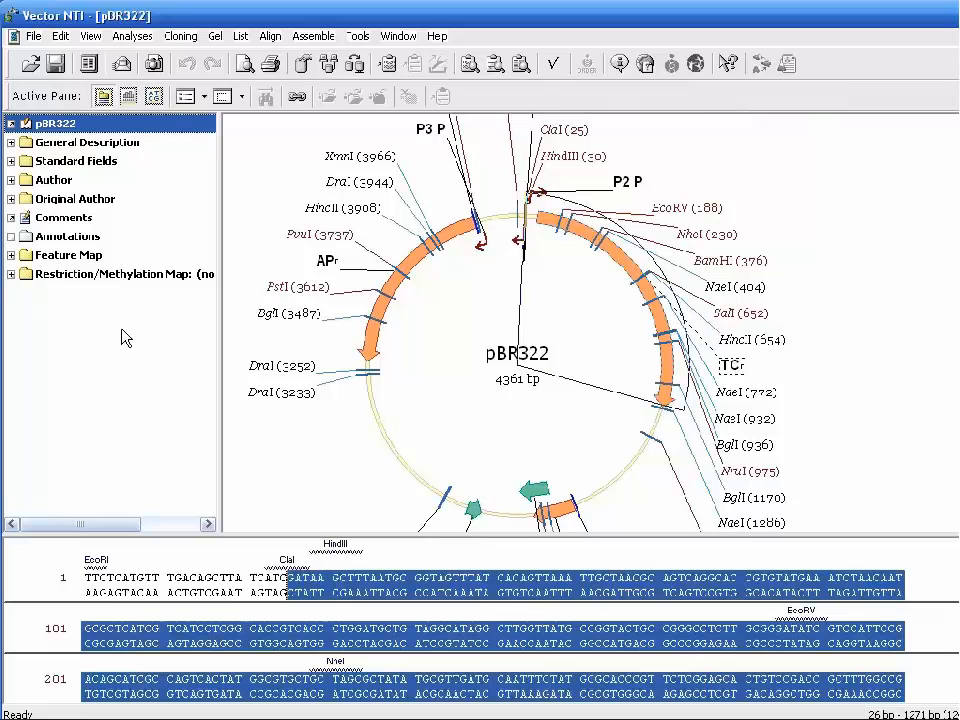
# Expand the Feature Map's CDS and Promoter Prokaryotic folders and review the TC(R), AP(R), ROP and promoter entries
pyautogui.click(11, 256)
pyautogui.click(18, 275)
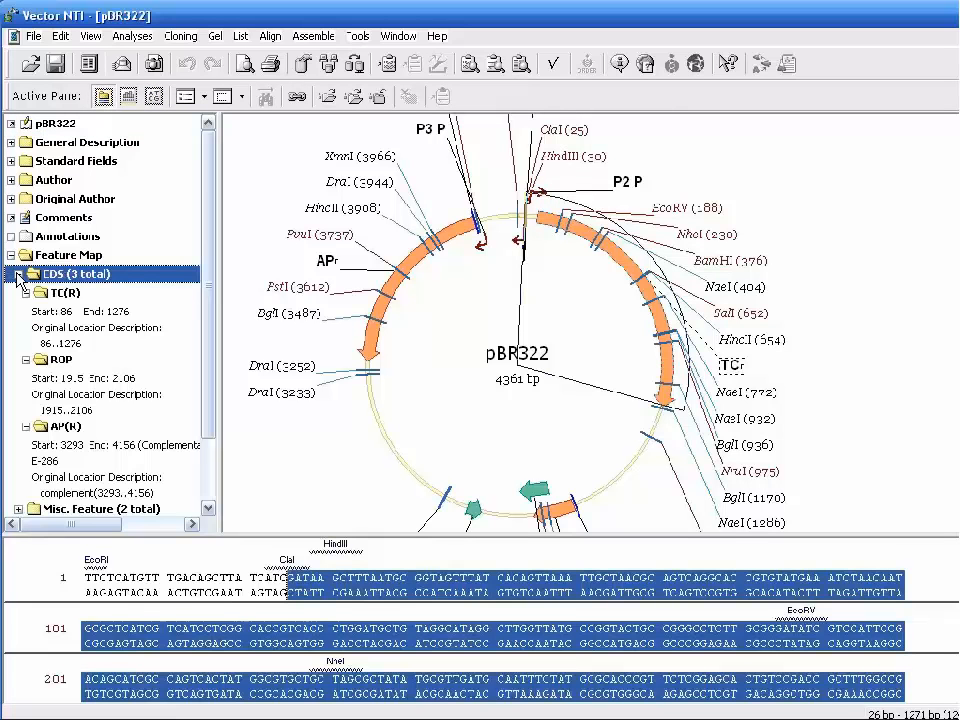
pyautogui.click(58, 292)
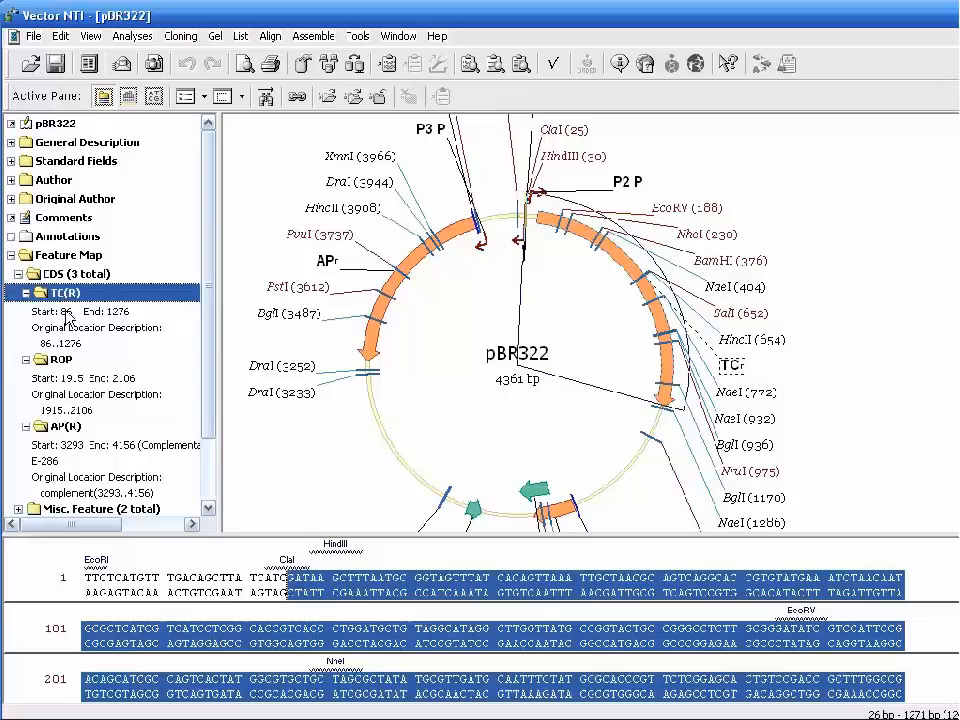
pyautogui.click(68, 426)
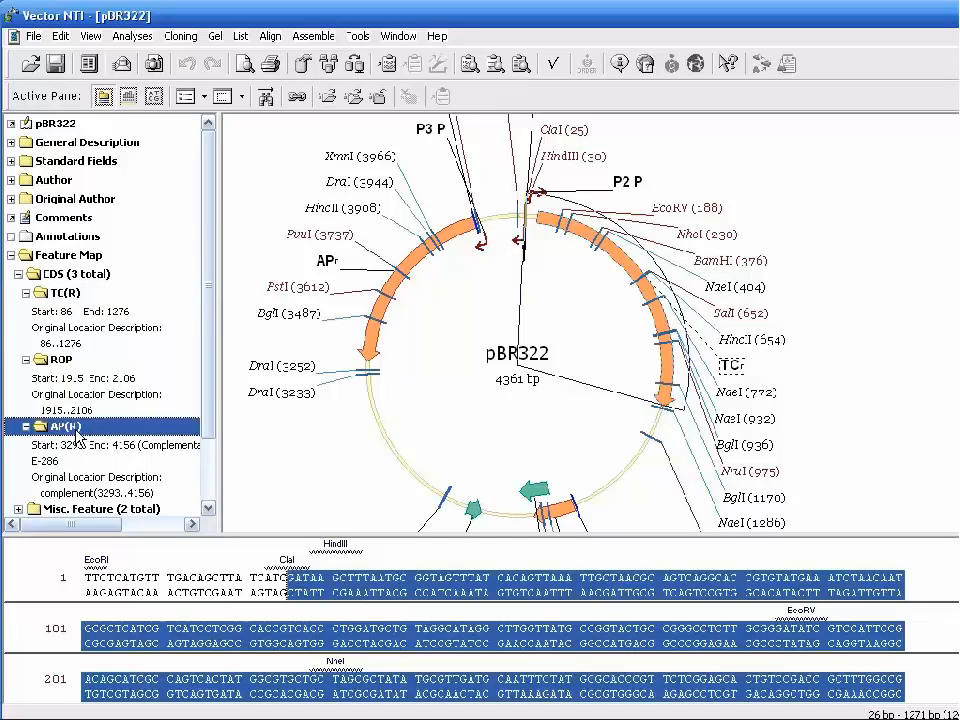
pyautogui.click(56, 360)
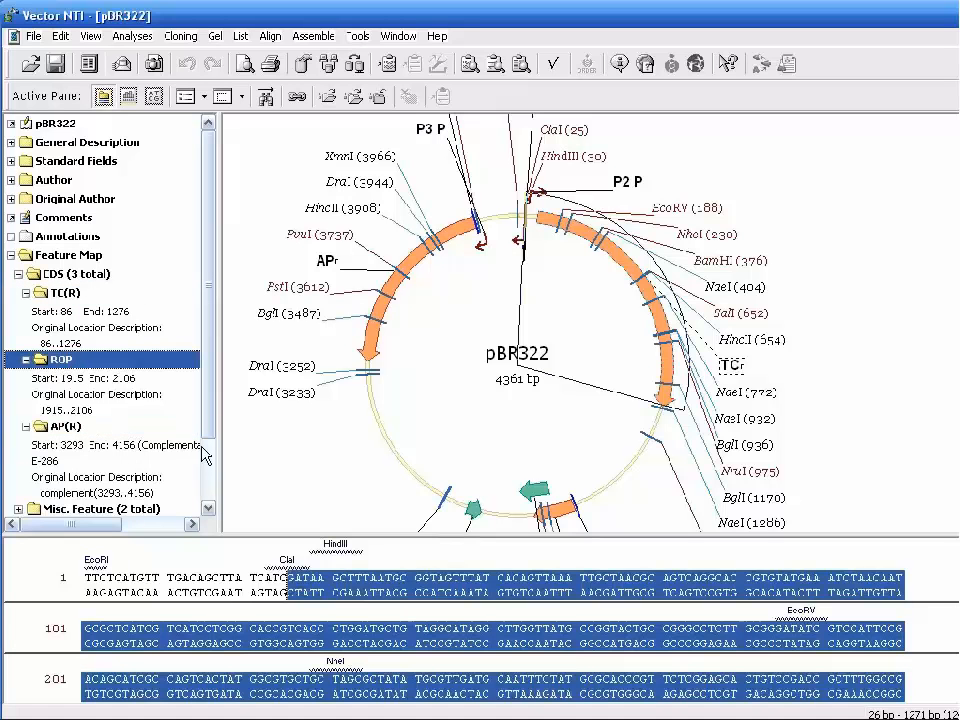
pyautogui.scroll(-1, 208, 481)
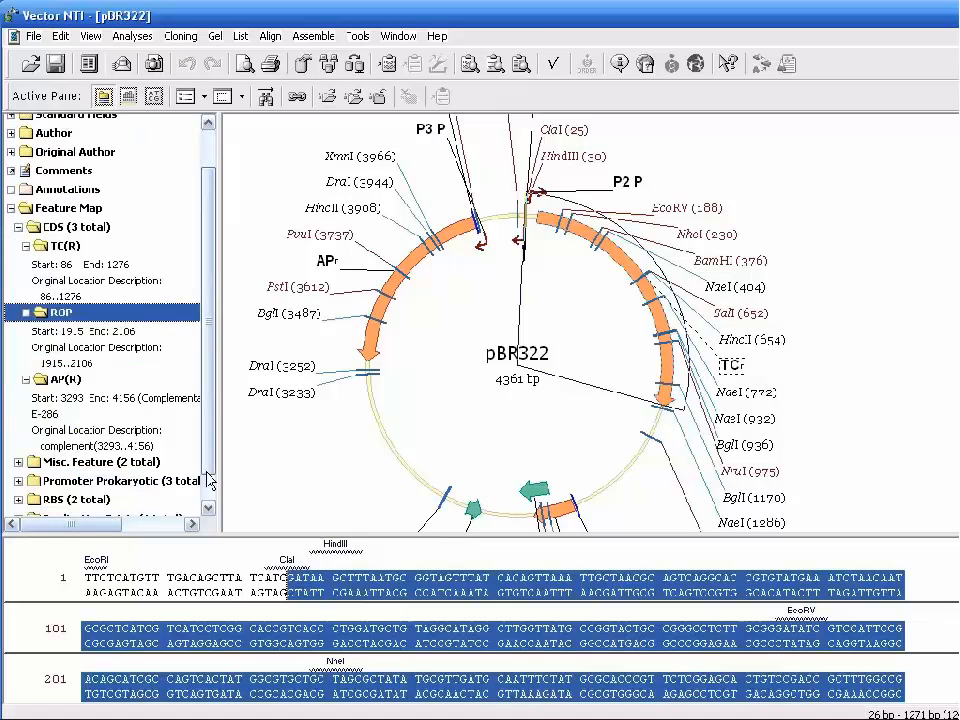
pyautogui.click(19, 481)
pyautogui.scroll(-4, 210, 422)
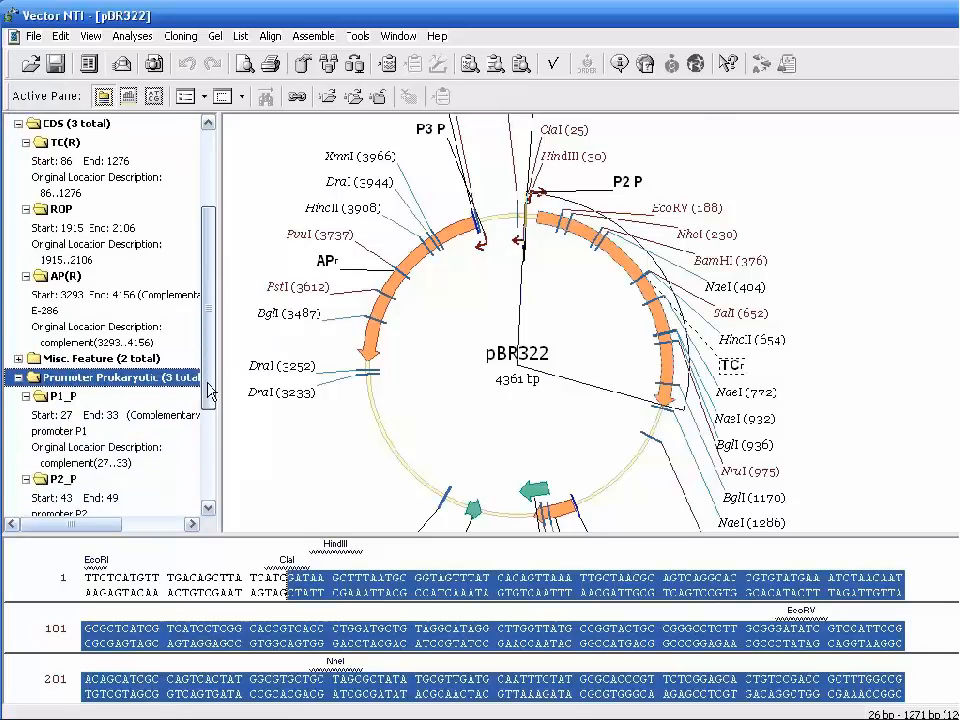
# Review the P1_P, P2_P and P3_P promoter entries and their location descriptions in the Feature Map
pyautogui.click(57, 335)
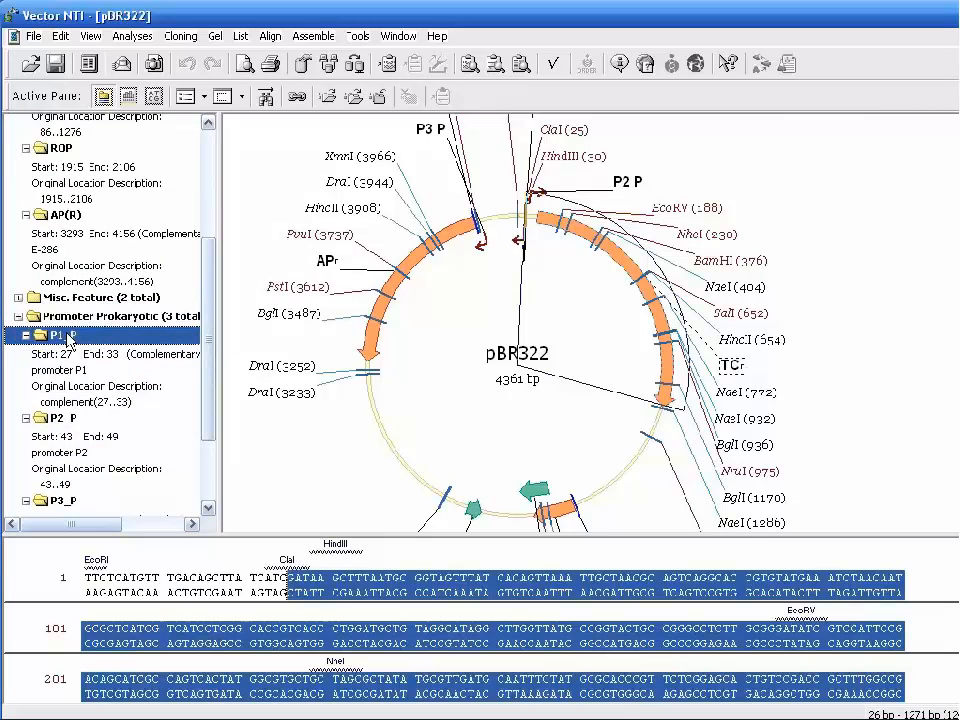
pyautogui.click(62, 428)
pyautogui.click(58, 499)
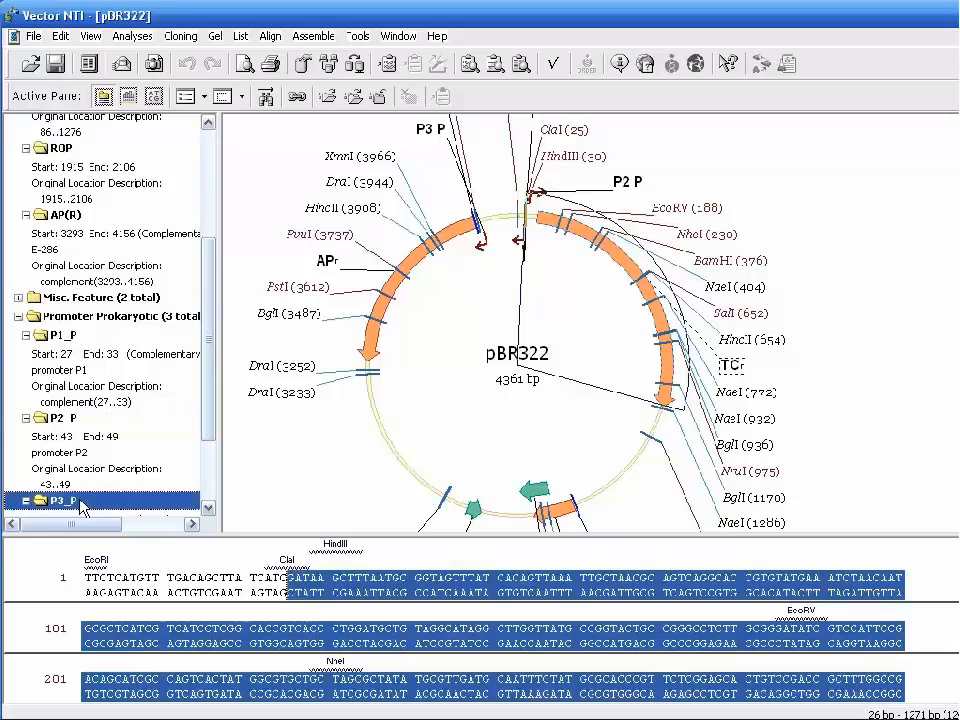
pyautogui.moveTo(207, 397); pyautogui.dragTo(206, 471)
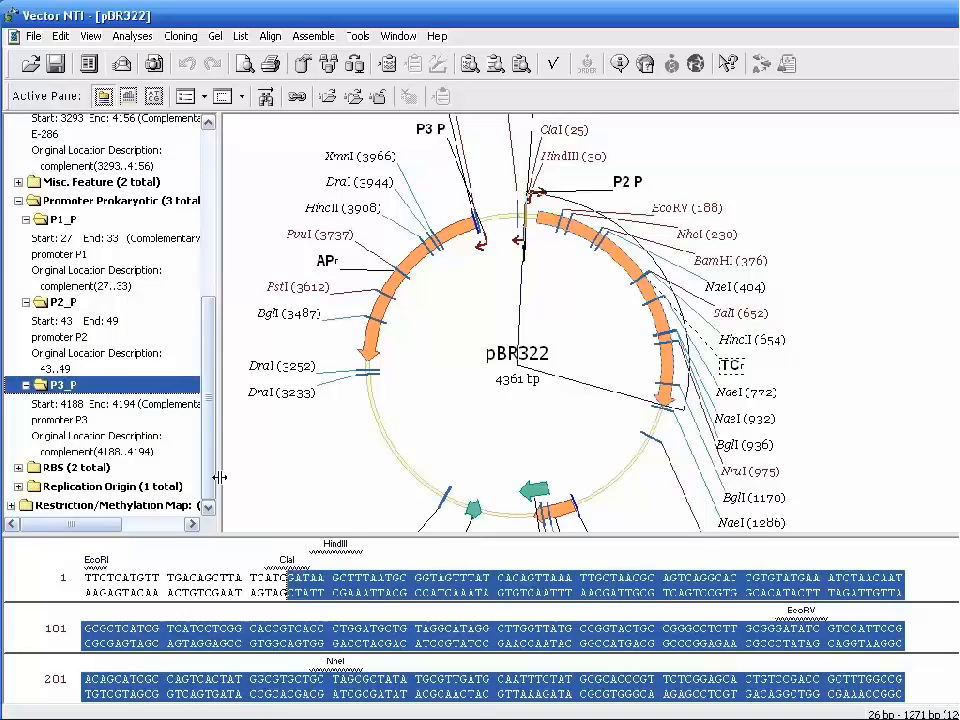
# Select the BamHI, NheI, EcoRV, HincII and NaeI restriction sites on the pBR322 map and examine where they cut in the sequence
pyautogui.click(276, 482)
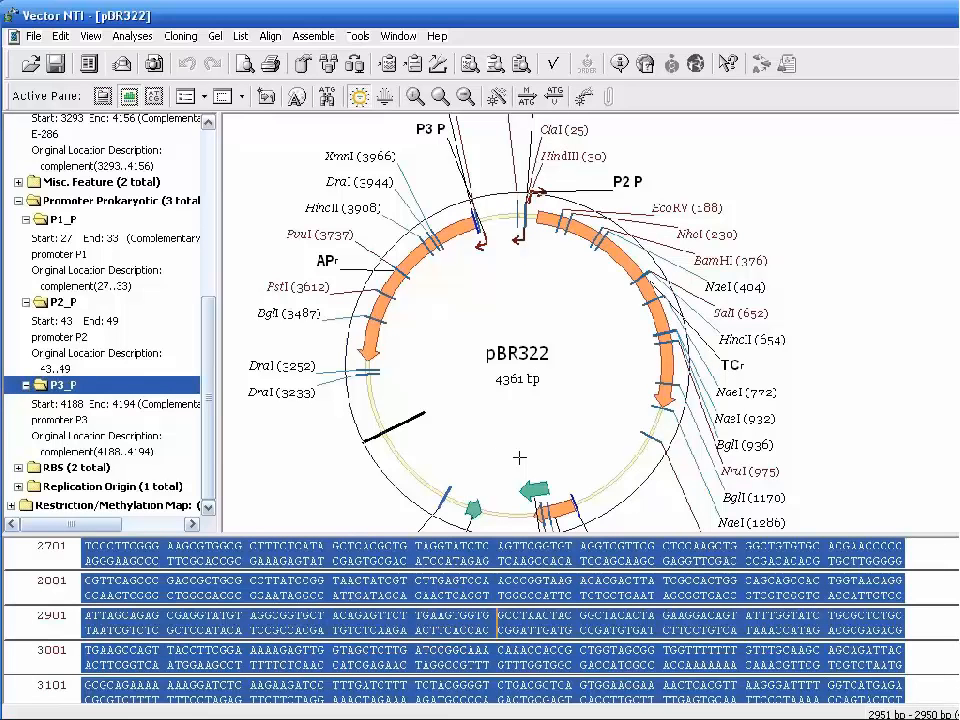
pyautogui.click(718, 260)
pyautogui.click(712, 236)
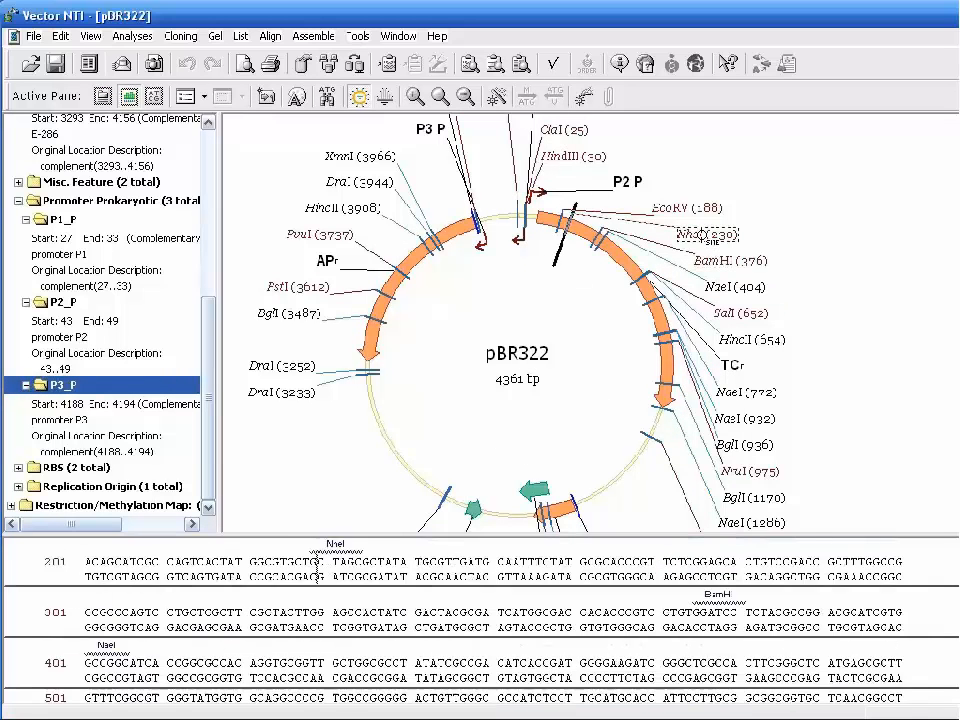
pyautogui.click(686, 208)
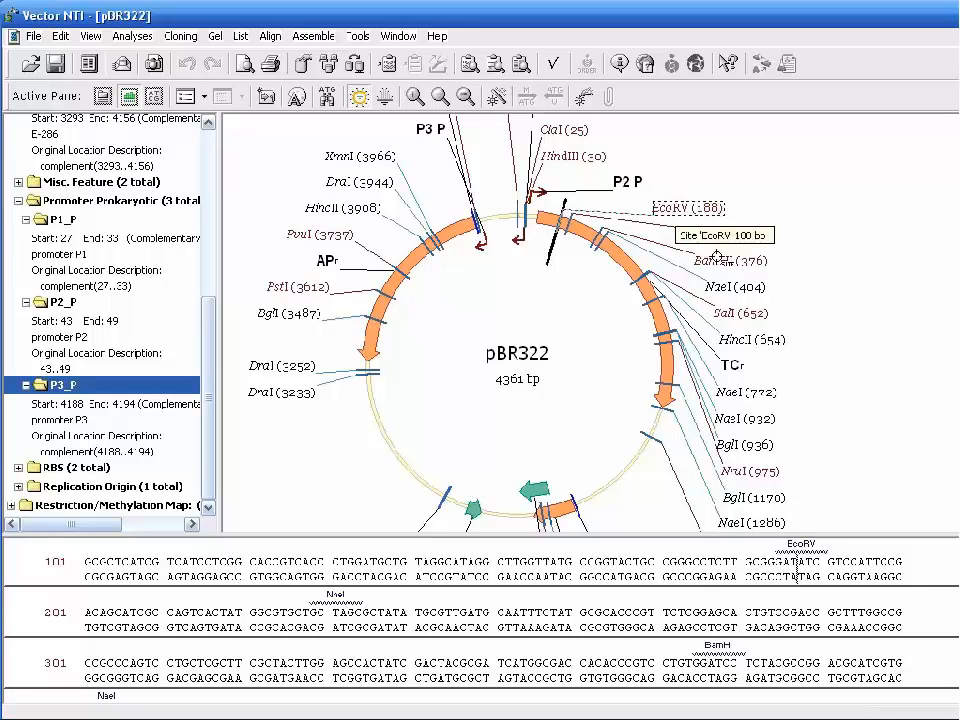
pyautogui.click(745, 340)
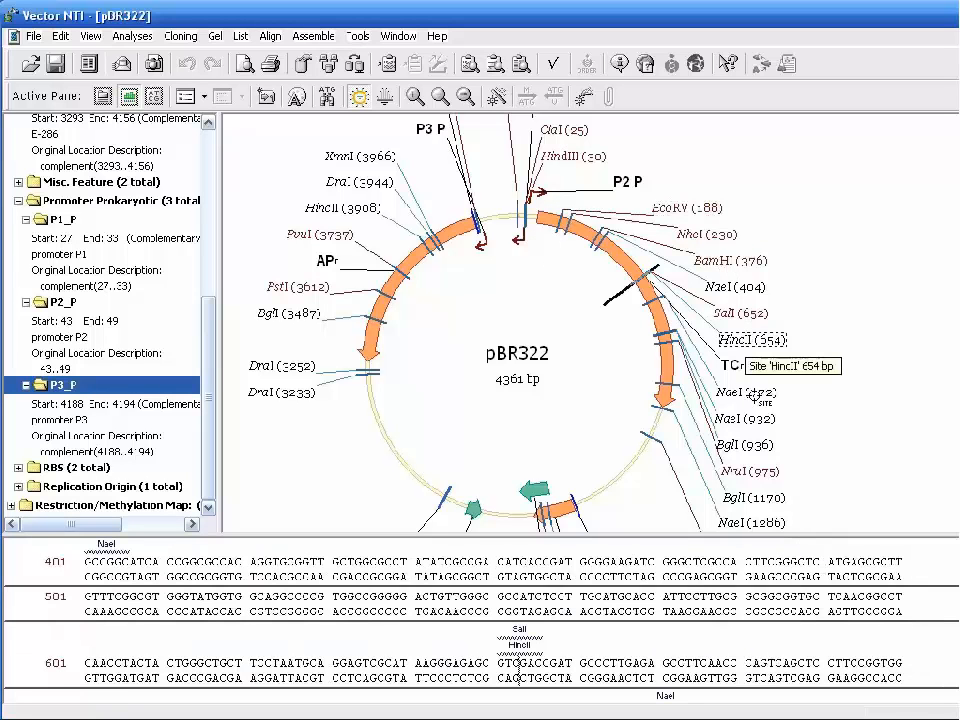
pyautogui.click(748, 392)
pyautogui.click(755, 418)
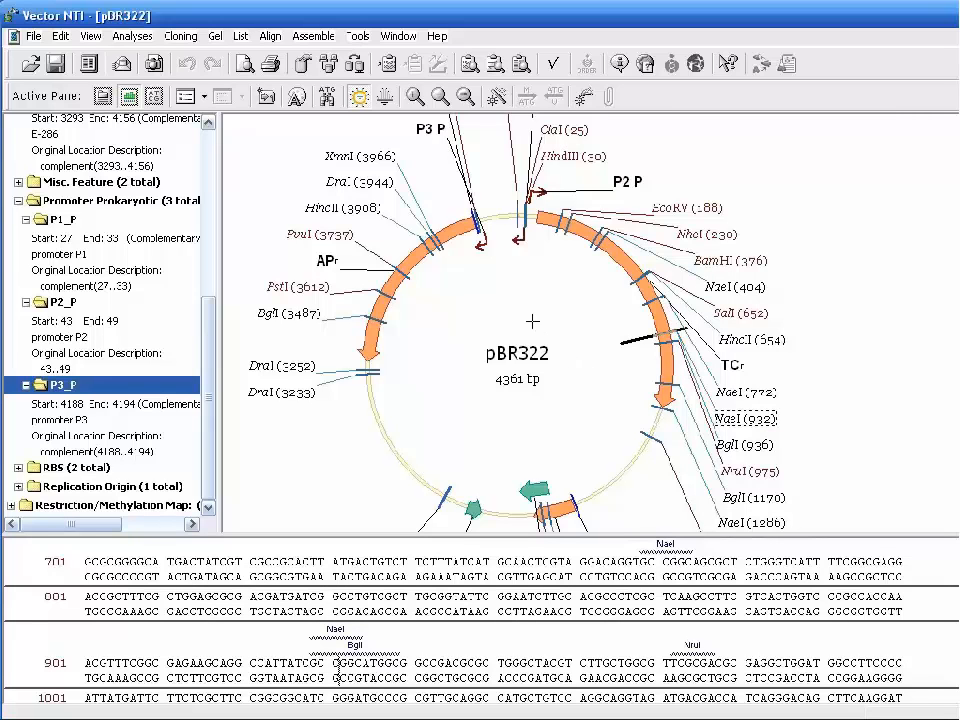
# Open the Restriction Sites setup for pBR322 and look up database enzymes in the Bangalore Genei restriction enzyme subset
pyautogui.click(122, 40)
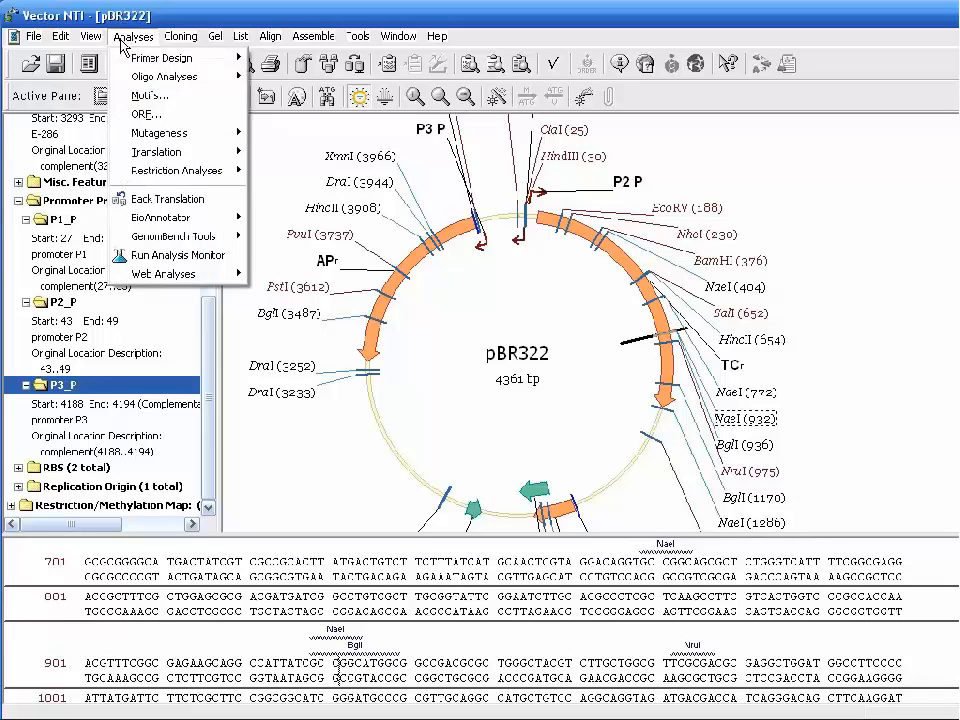
pyautogui.moveTo(167, 176)
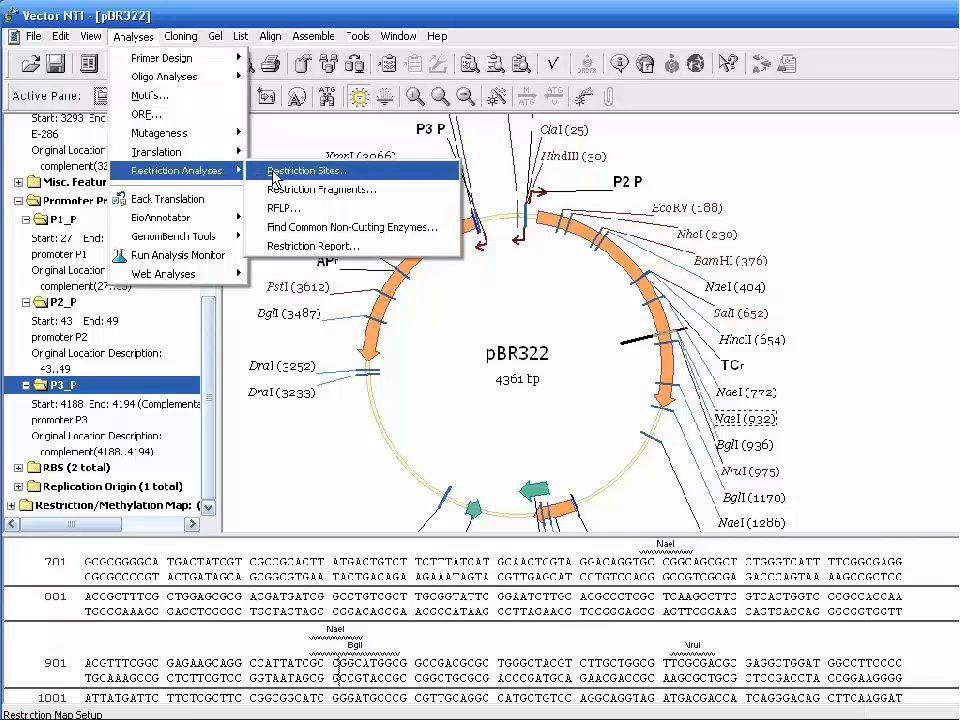
pyautogui.click(275, 172)
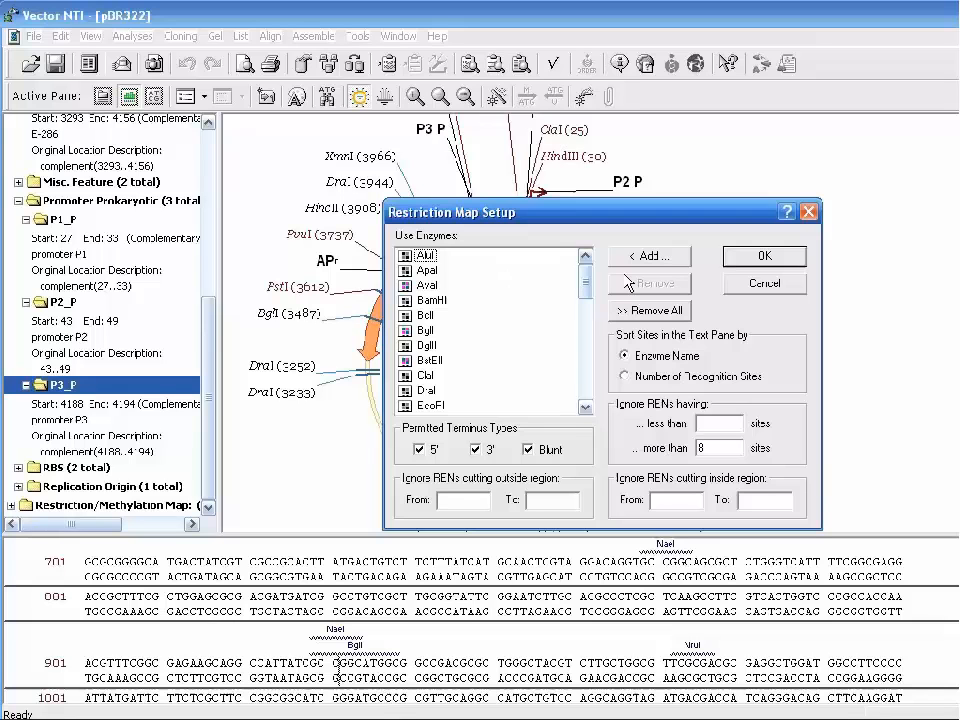
pyautogui.click(648, 257)
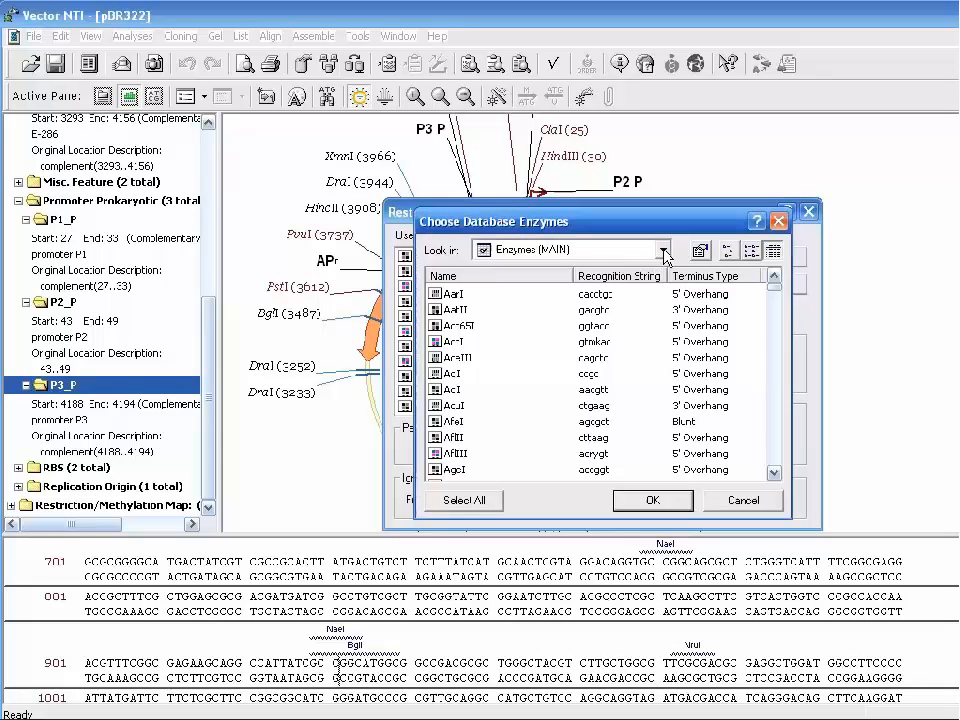
pyautogui.click(664, 252)
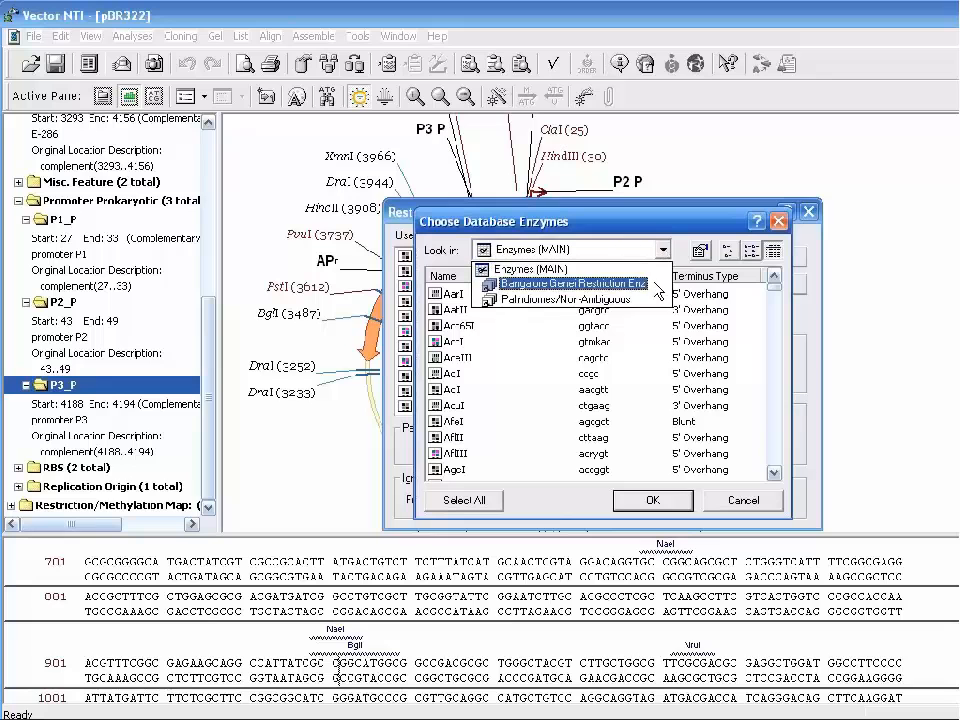
pyautogui.click(659, 286)
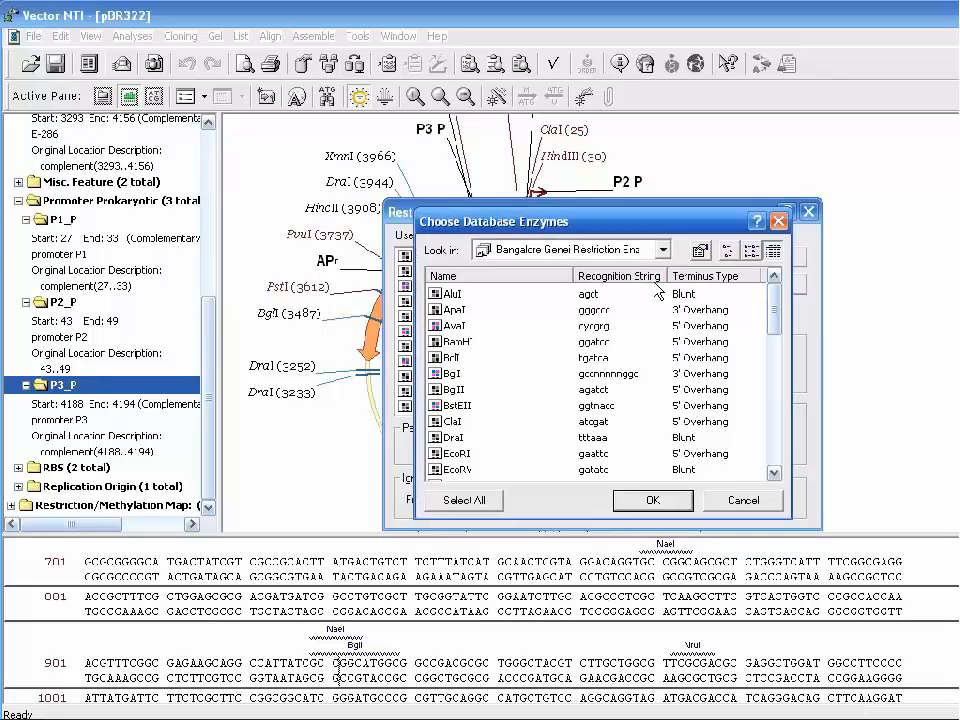
pyautogui.click(652, 501)
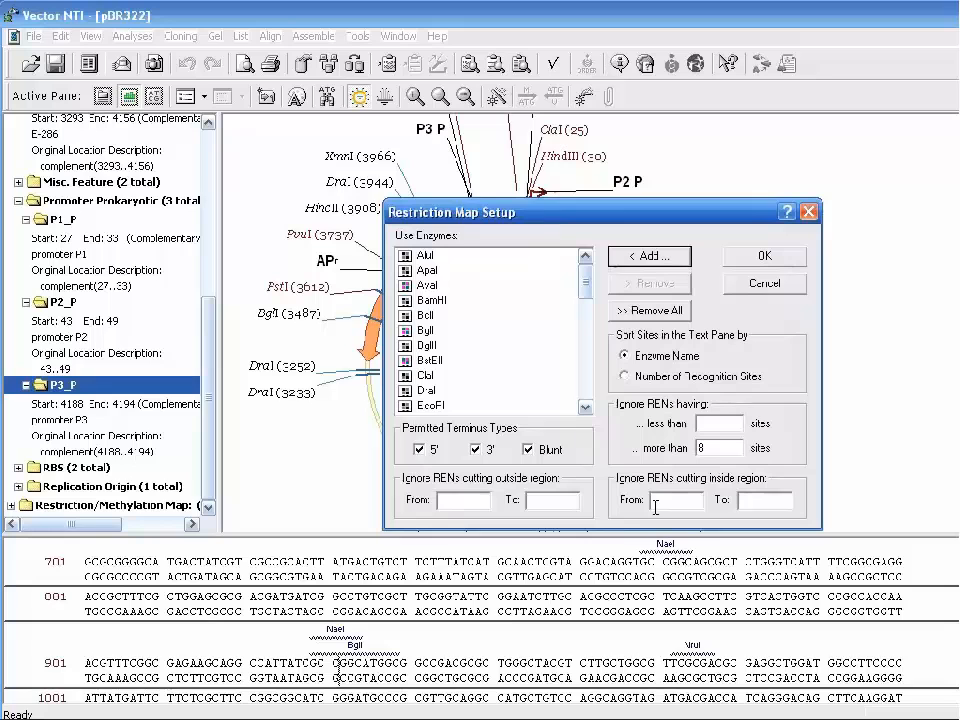
# Ignore enzymes having more than 1 site and apply the restriction map setup to pBR322
pyautogui.click(709, 447)
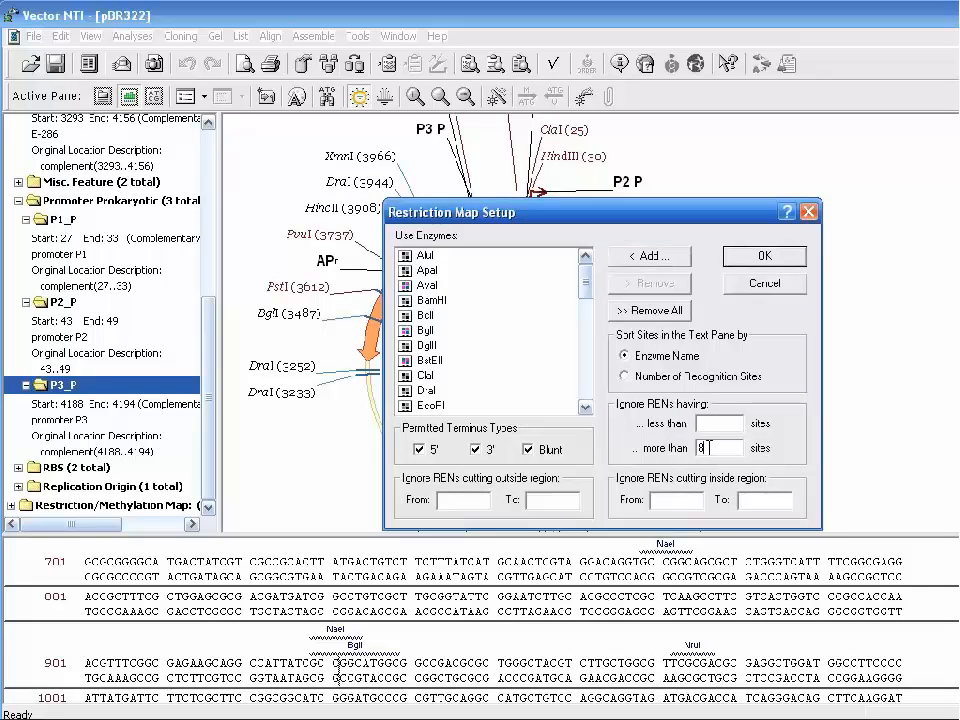
pyautogui.doubleClick(702, 448)
pyautogui.write('1')
pyautogui.click(740, 258)
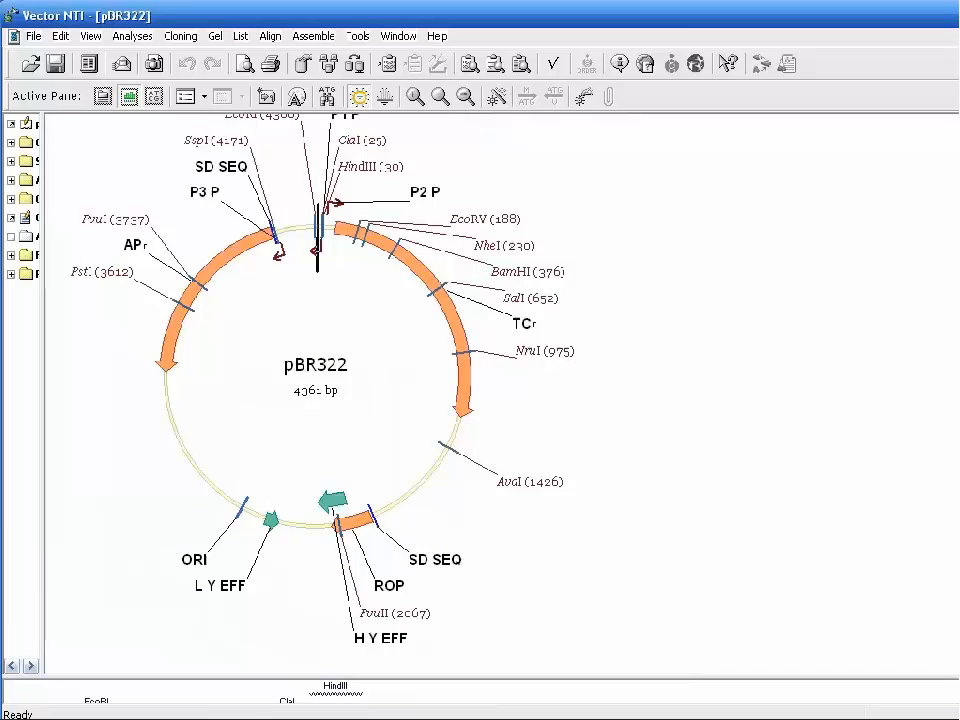
pyautogui.scroll(1, 500, 394)
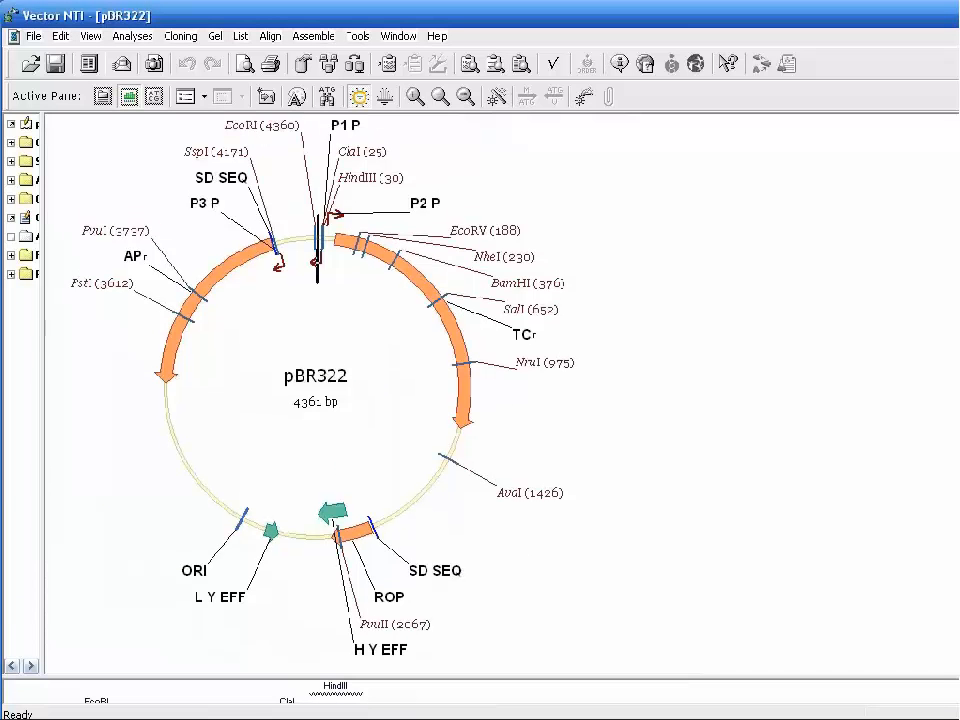